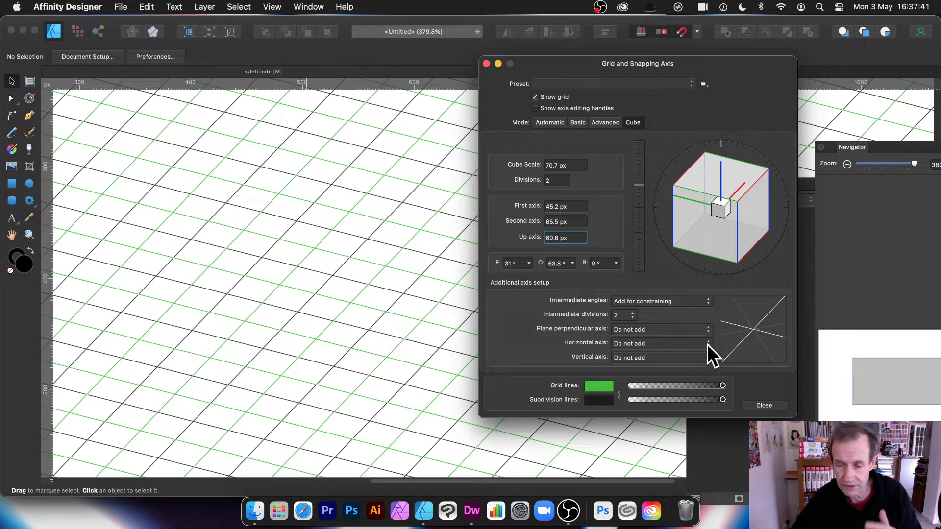
Close the Grid dialog and the Isometric plane panel.
{"action": "left_click", "coordinate": [767, 404]}
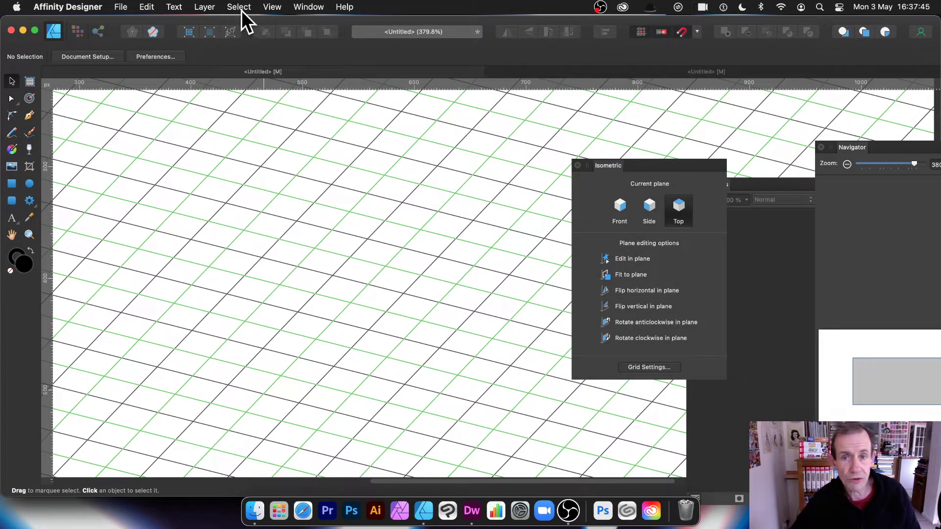
{"action": "left_click", "coordinate": [578, 168]}
{"action": "left_click", "coordinate": [267, 6]}
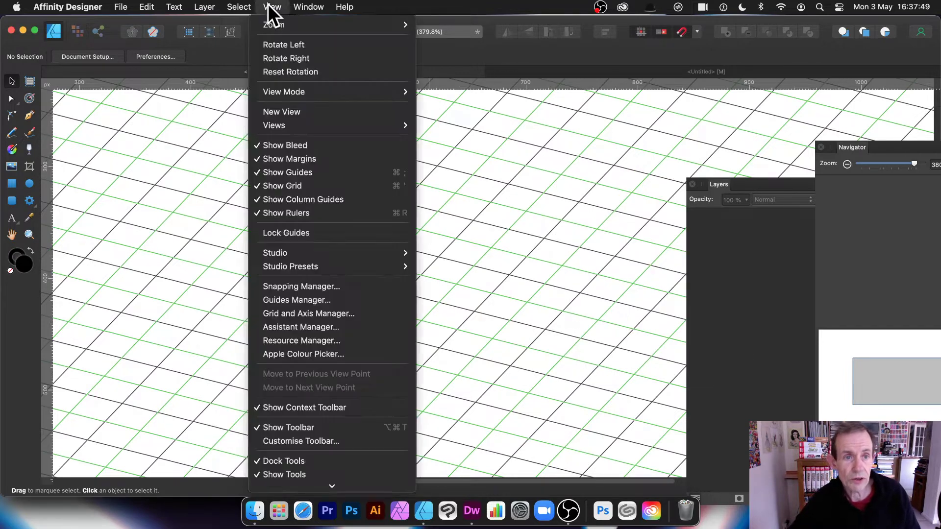
Hide the grid via View > Show Grid, then show it on the canvas again.
{"action": "left_click", "coordinate": [318, 186]}
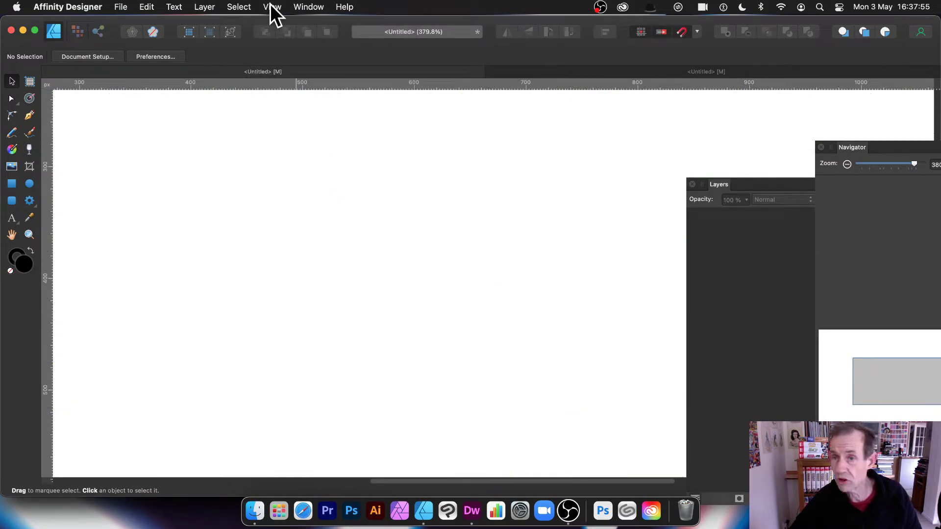
{"action": "left_click", "coordinate": [272, 8]}
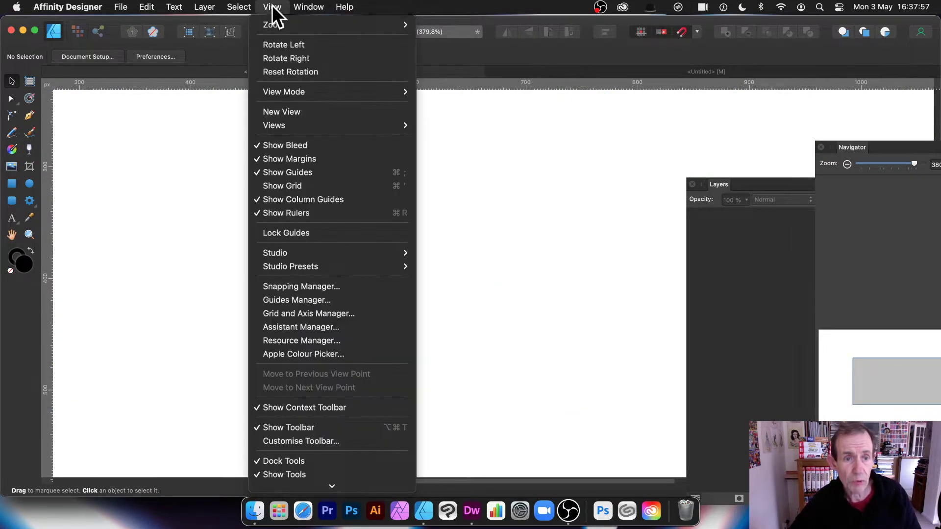
{"action": "left_click", "coordinate": [313, 186]}
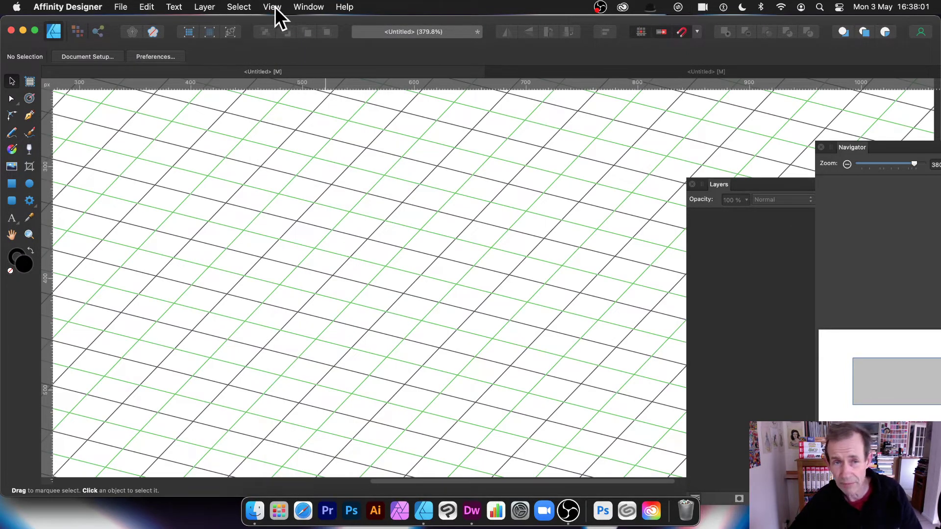
Reopen the Grid and Axis Manager, try Basic mode and toggle the grid off and on.
{"action": "left_click", "coordinate": [274, 6]}
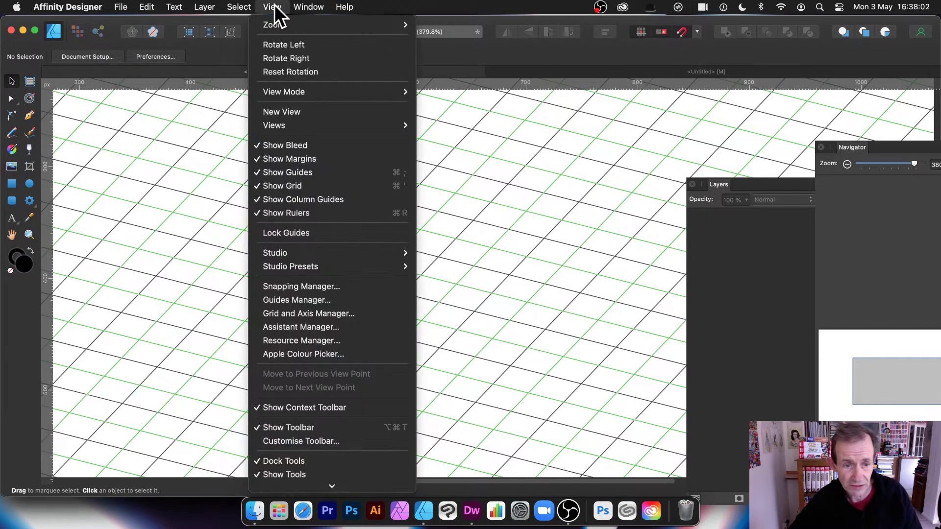
{"action": "left_click", "coordinate": [311, 313]}
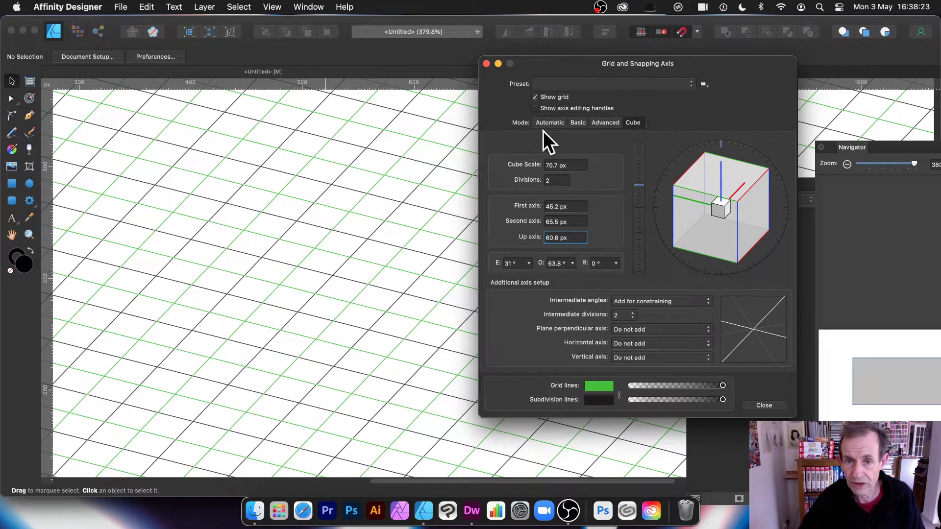
{"action": "left_click", "coordinate": [574, 125]}
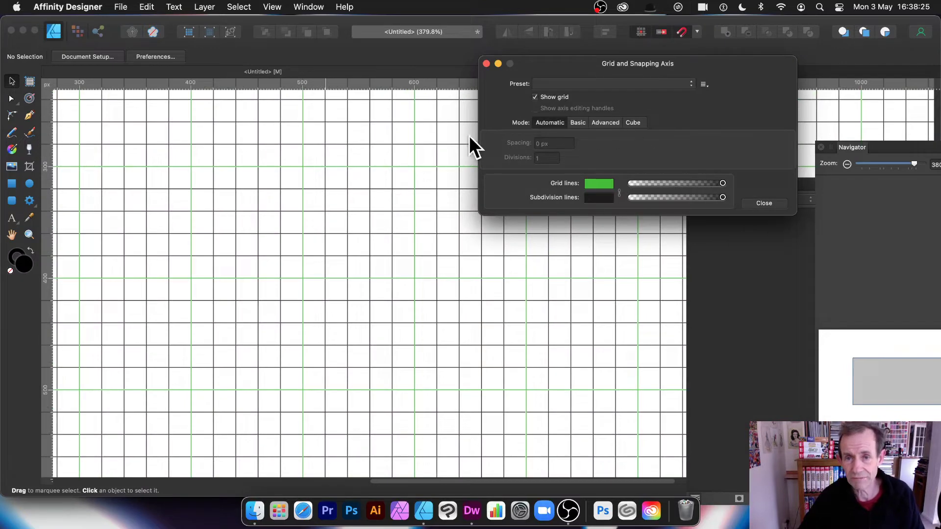
{"action": "left_click", "coordinate": [535, 98]}
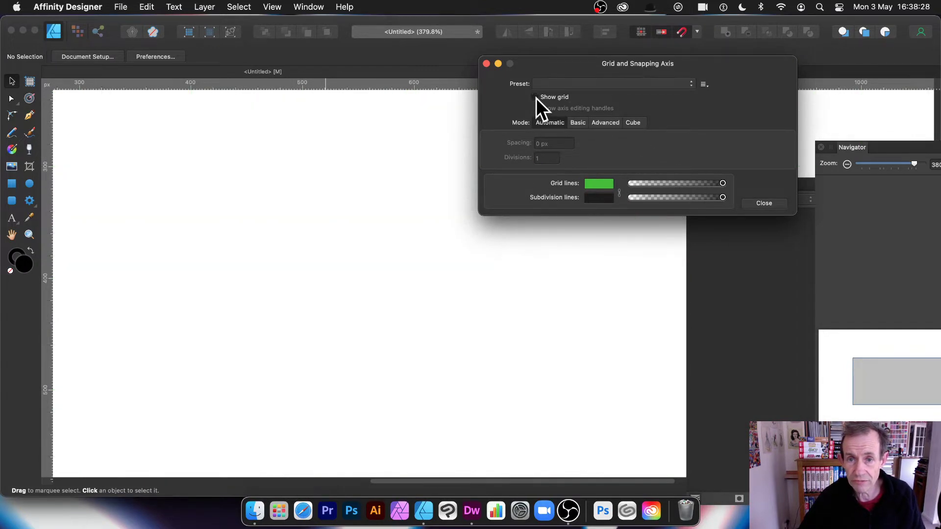
Try the 32px 8 Divisions and 64x32 Pixel Isometric presets, then leave the preset list.
{"action": "left_click", "coordinate": [645, 83]}
{"action": "left_click", "coordinate": [712, 89]}
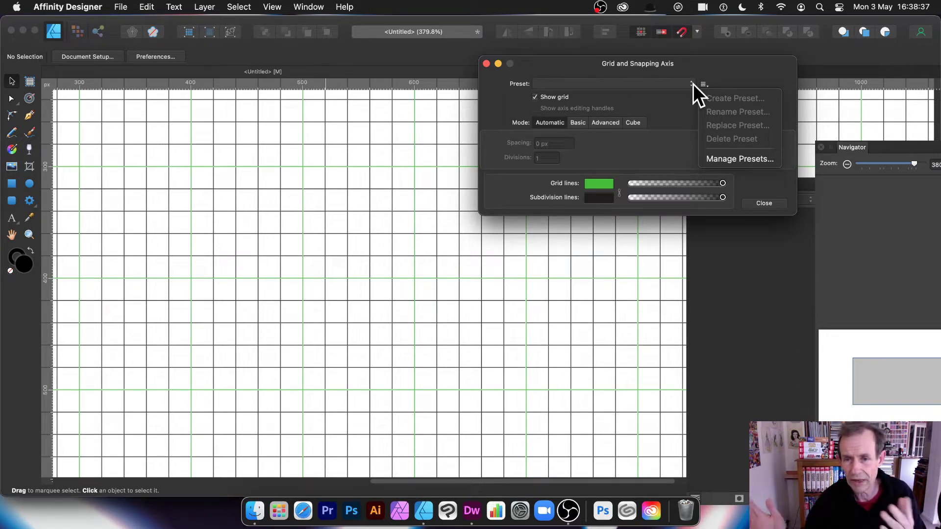
{"action": "left_click", "coordinate": [660, 84]}
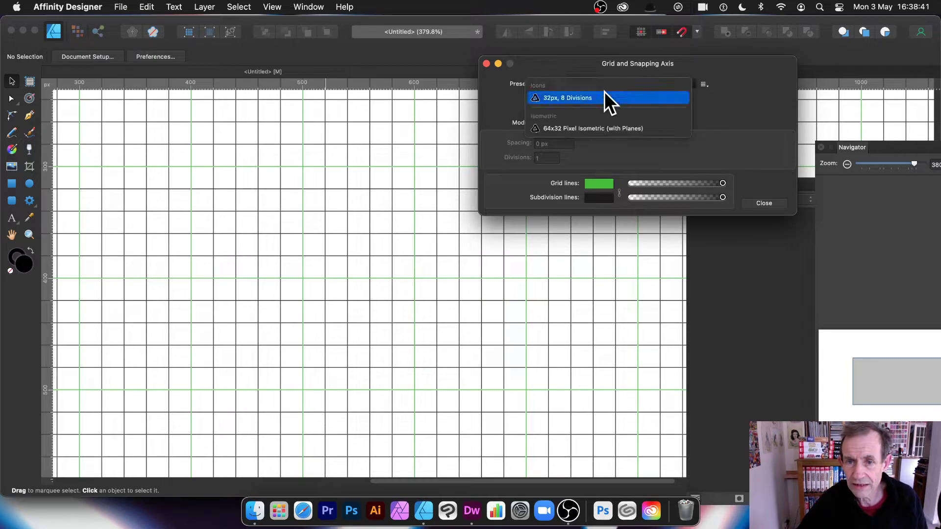
{"action": "left_click", "coordinate": [570, 98]}
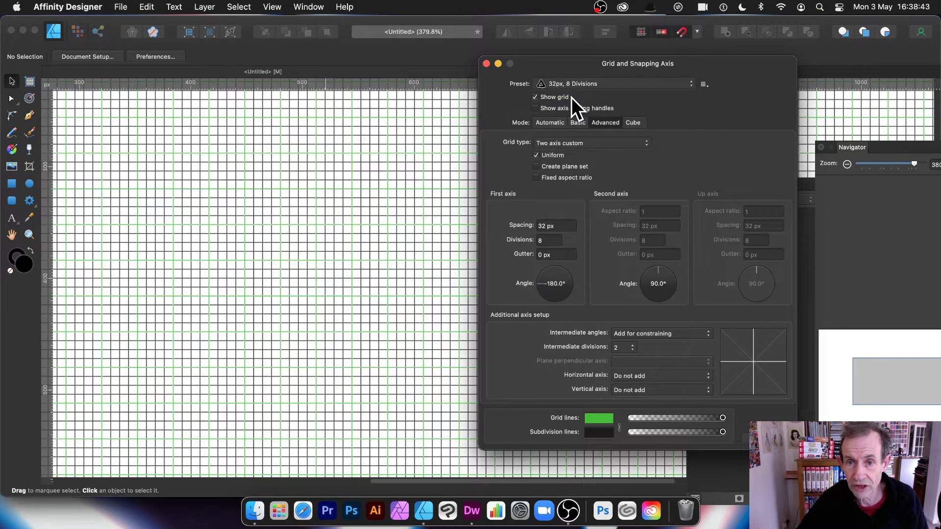
{"action": "left_click", "coordinate": [578, 83]}
{"action": "left_click", "coordinate": [579, 117]}
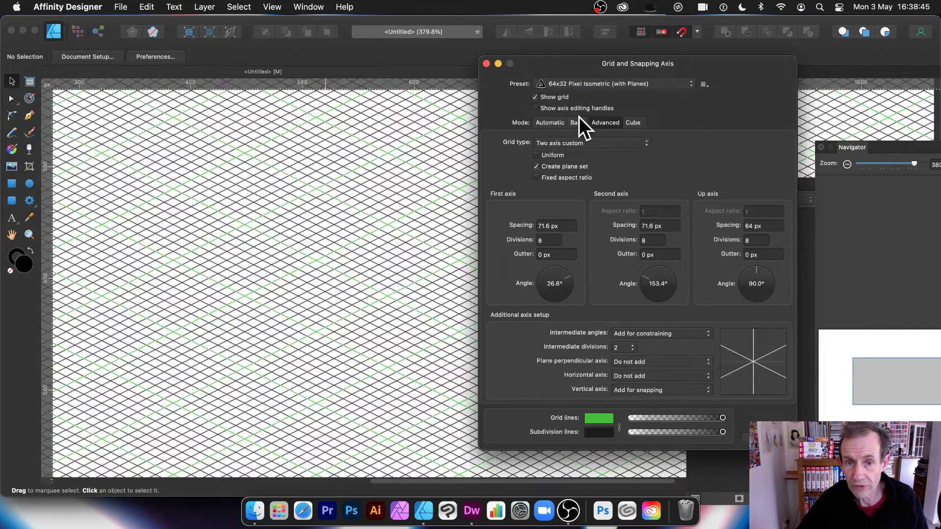
{"action": "left_click", "coordinate": [580, 86]}
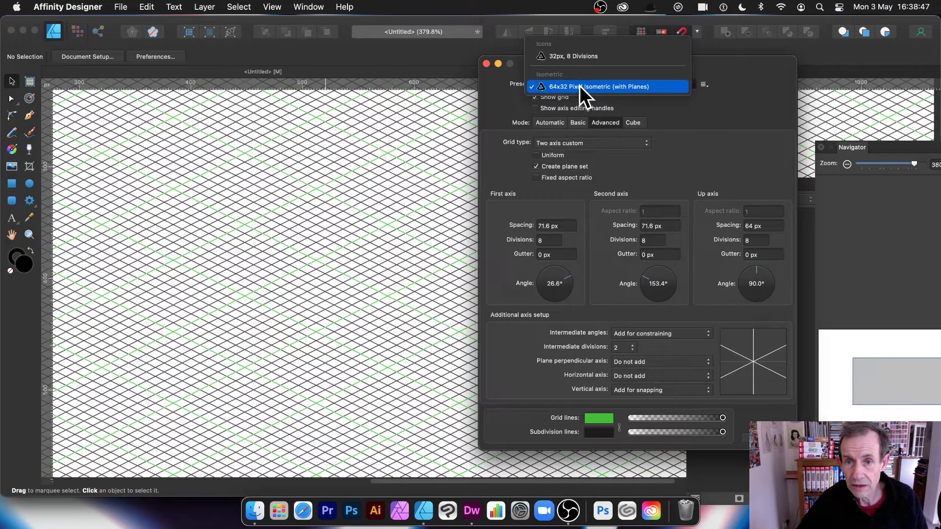
{"action": "left_click", "coordinate": [659, 117]}
Return to Automatic mode and make the main grid lines orange-red.
{"action": "left_click", "coordinate": [552, 123]}
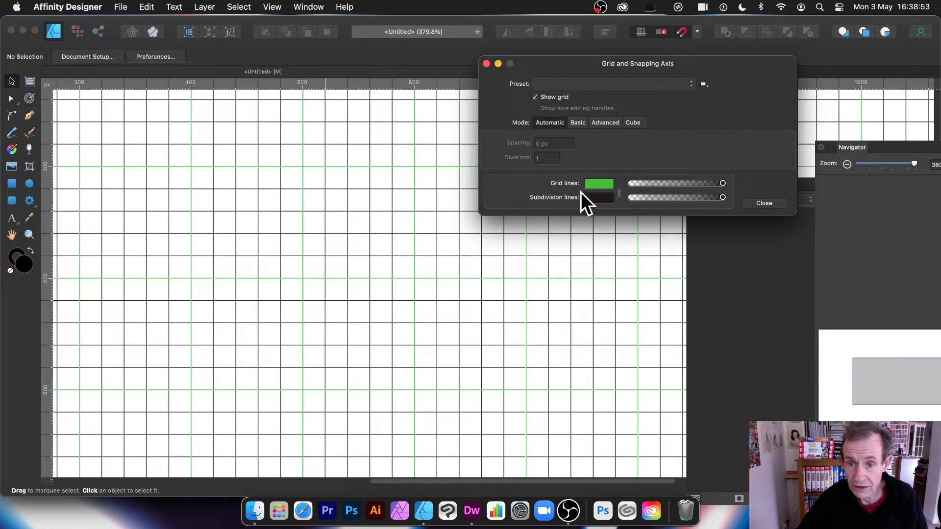
{"action": "left_click", "coordinate": [602, 182]}
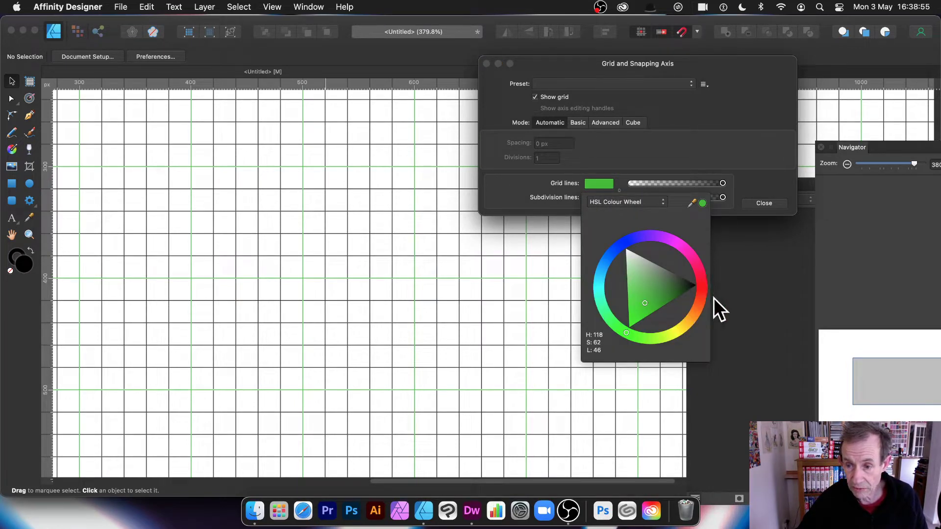
{"action": "left_click", "coordinate": [699, 300]}
{"action": "left_click_drag", "start_coordinate": [667, 282], "coordinate": [752, 309]}
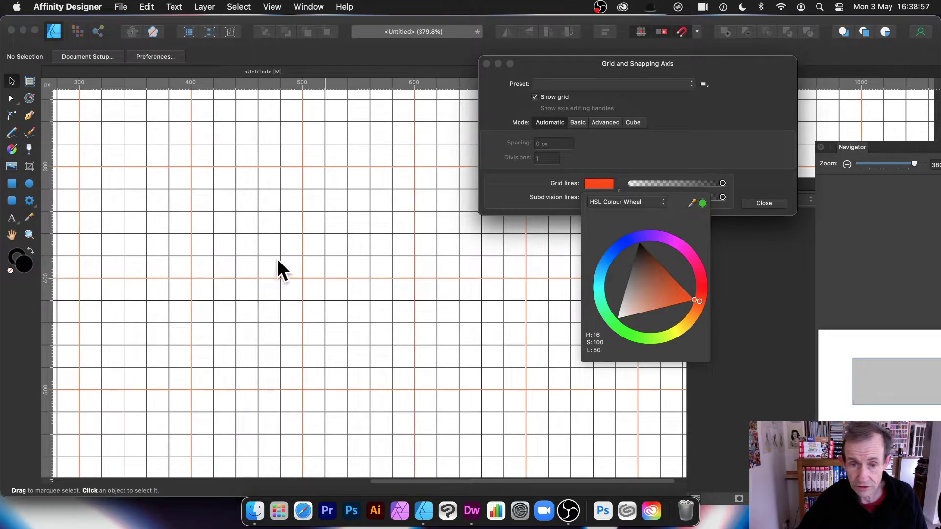
{"action": "left_click", "coordinate": [624, 180]}
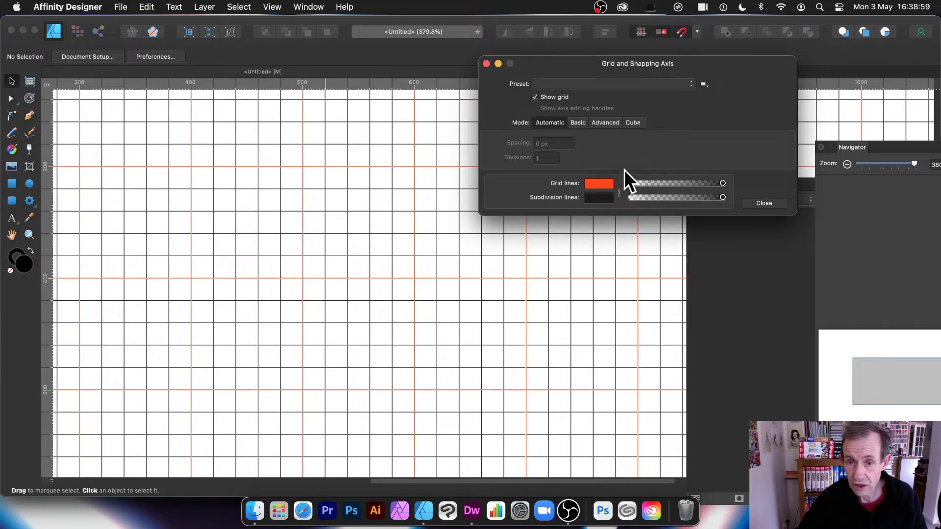
Make the subdivision lines blue and close the colour picker.
{"action": "left_click", "coordinate": [597, 199]}
{"action": "left_click", "coordinate": [617, 263]}
{"action": "left_click_drag", "start_coordinate": [693, 283], "coordinate": [601, 251]}
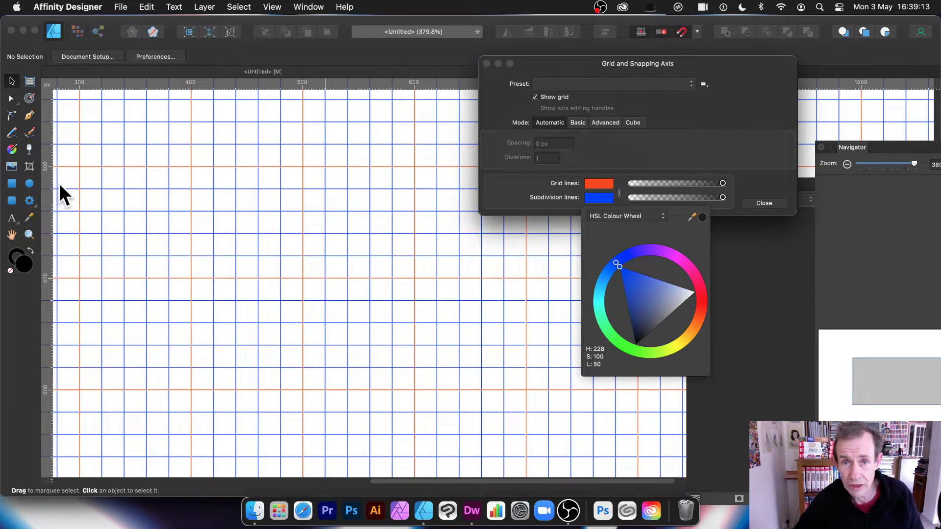
{"action": "mouse_move", "coordinate": [723, 183]}
{"action": "left_mouse_down"}
{"action": "mouse_move", "coordinate": [650, 183]}
{"action": "mouse_move", "coordinate": [764, 195]}
{"action": "mouse_move", "coordinate": [625, 197]}
{"action": "mouse_move", "coordinate": [745, 198]}
{"action": "left_mouse_up"}
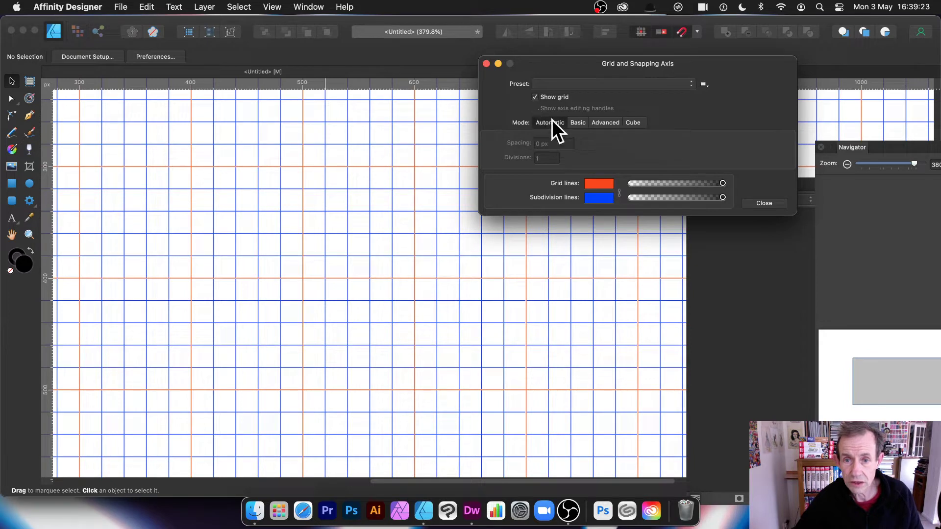
In Basic mode set grid Spacing to 100 px with 5 Divisions.
{"action": "left_click", "coordinate": [579, 122]}
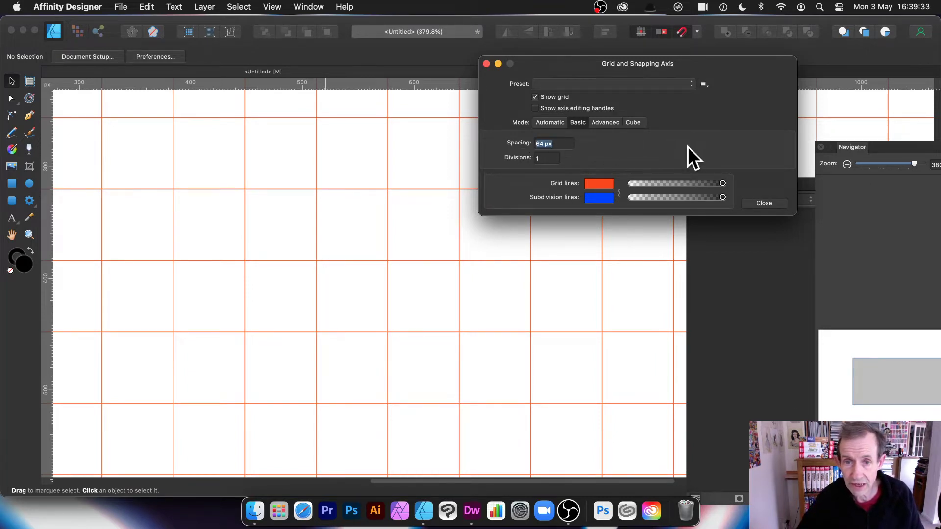
{"action": "type", "text": "10"}
{"action": "key", "text": "Tab"}
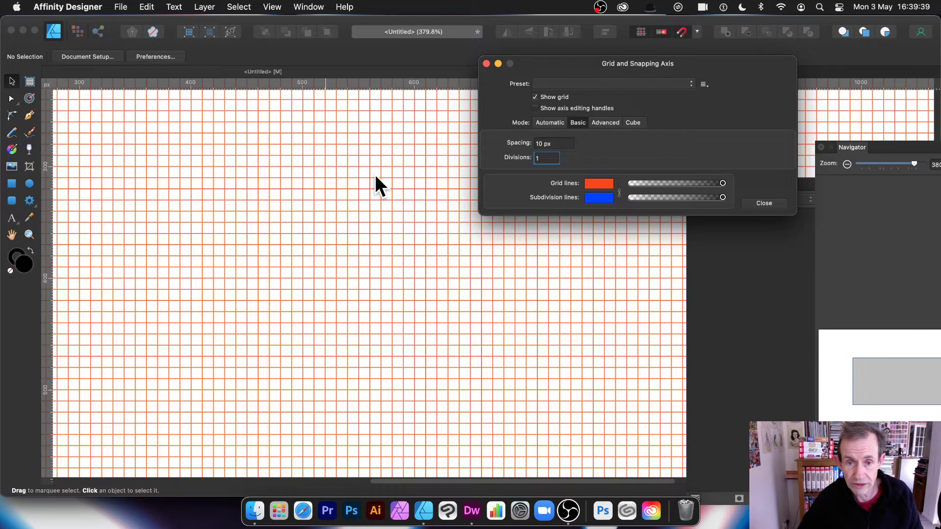
{"action": "triple_click", "coordinate": [558, 144]}
{"action": "type", "text": "100"}
{"action": "key", "text": "Tab"}
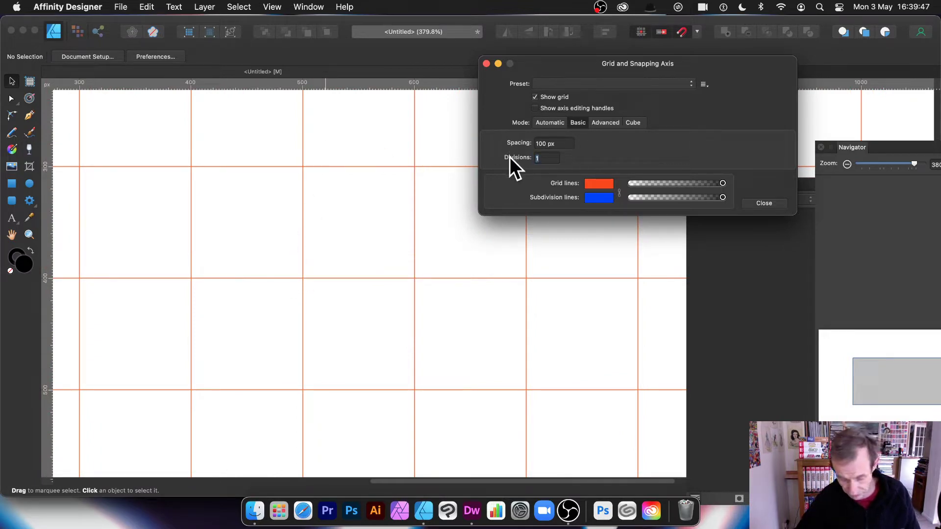
{"action": "type", "text": "5"}
{"action": "key", "text": "Tab"}
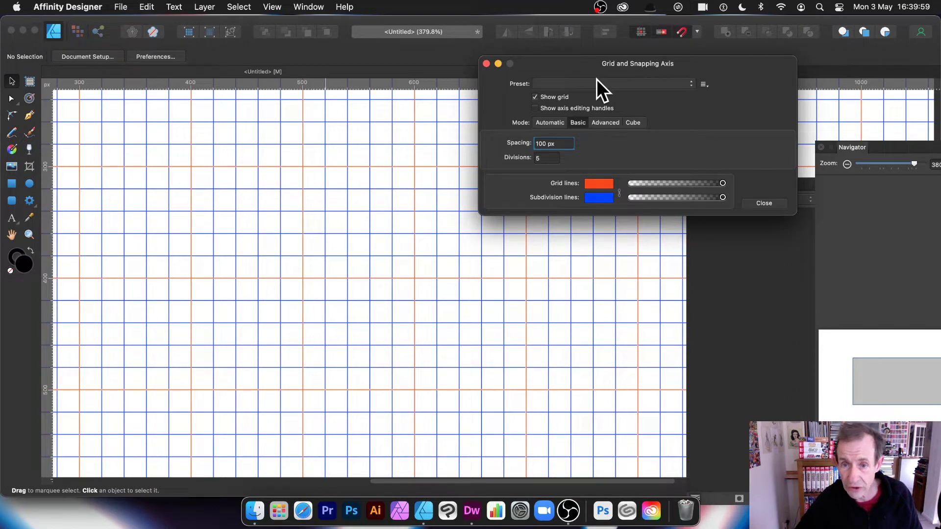
In Advanced mode cycle the Grid type through Isometric, 2:1 Isometric, Dimetric and Oblique.
{"action": "left_click_drag", "start_coordinate": [564, 145], "coordinate": [515, 137]}
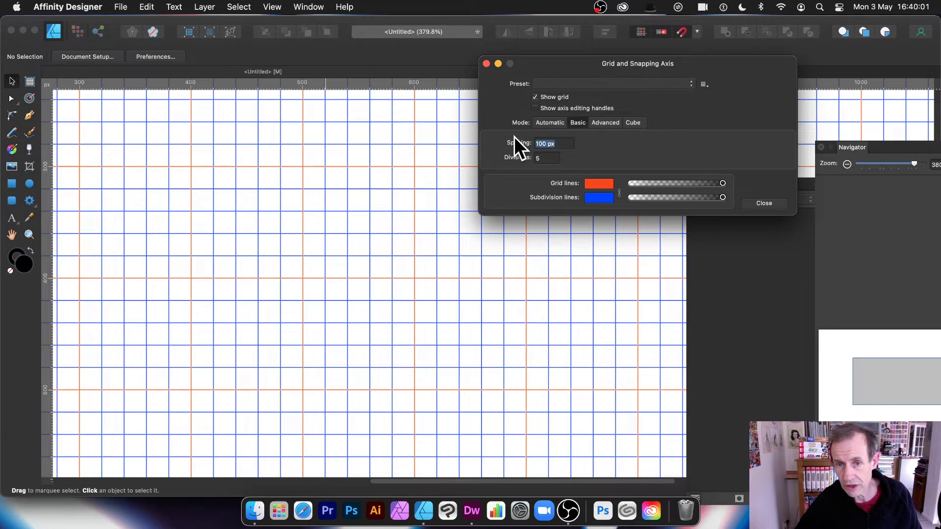
{"action": "left_click", "coordinate": [599, 123]}
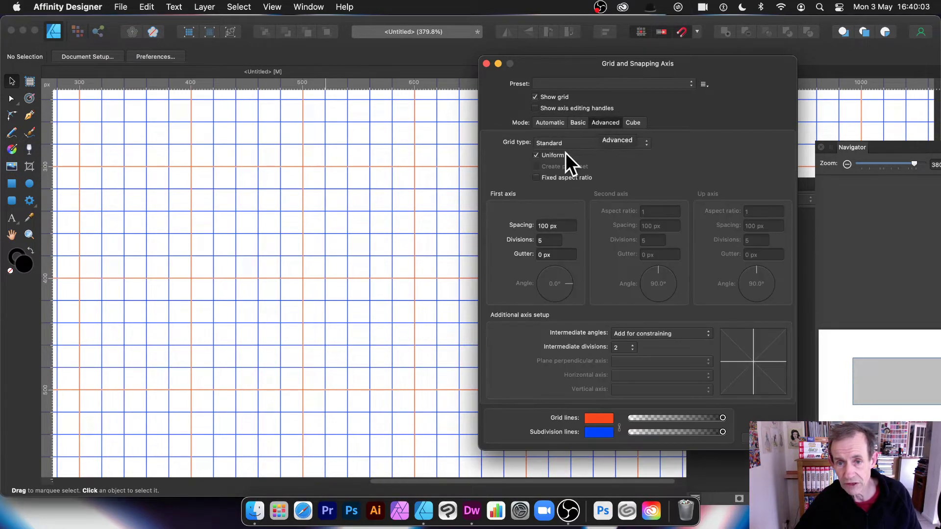
{"action": "left_click", "coordinate": [552, 141]}
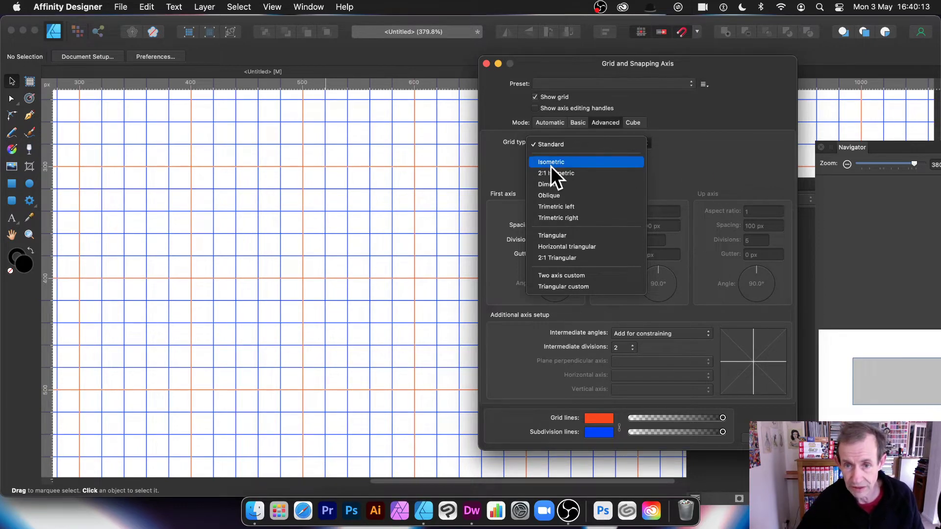
{"action": "left_click", "coordinate": [551, 162]}
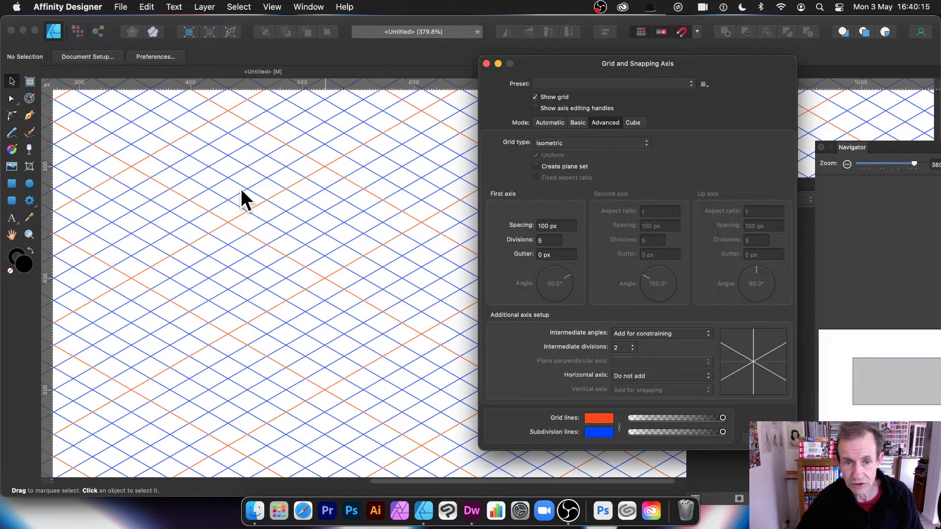
{"action": "left_click", "coordinate": [585, 143]}
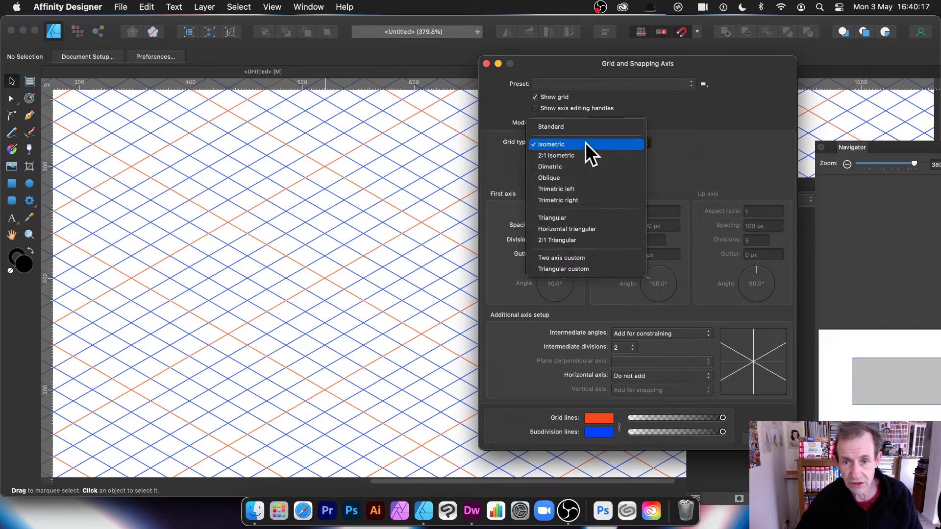
{"action": "left_click", "coordinate": [583, 152]}
{"action": "left_click", "coordinate": [578, 143]}
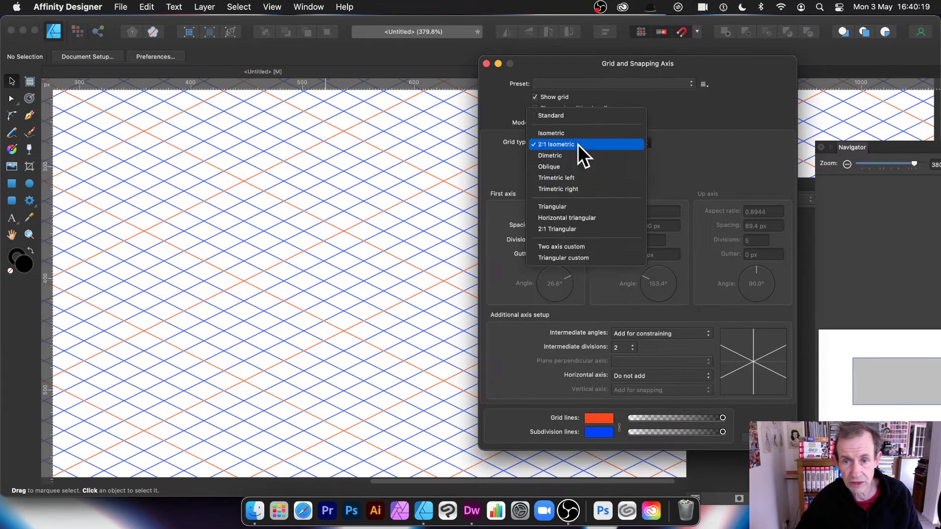
{"action": "left_click", "coordinate": [577, 152]}
{"action": "left_click", "coordinate": [579, 145]}
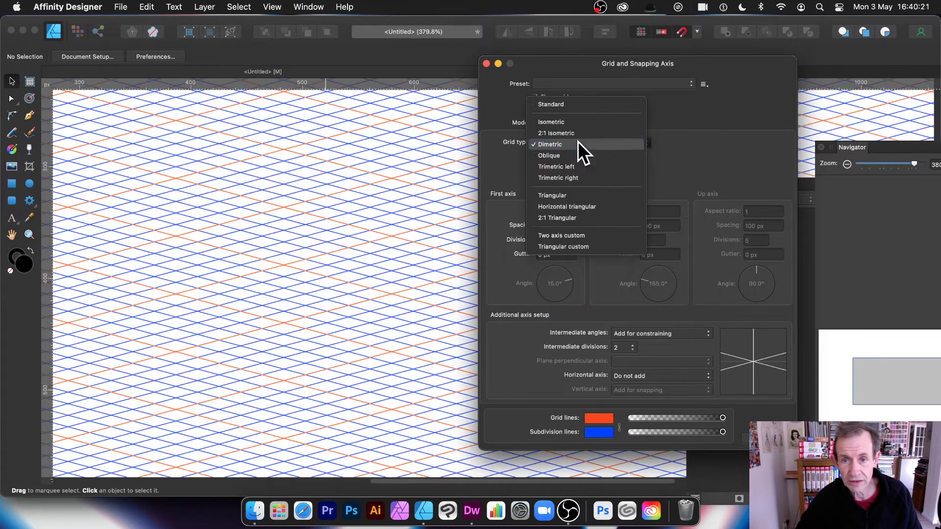
{"action": "left_click", "coordinate": [578, 153]}
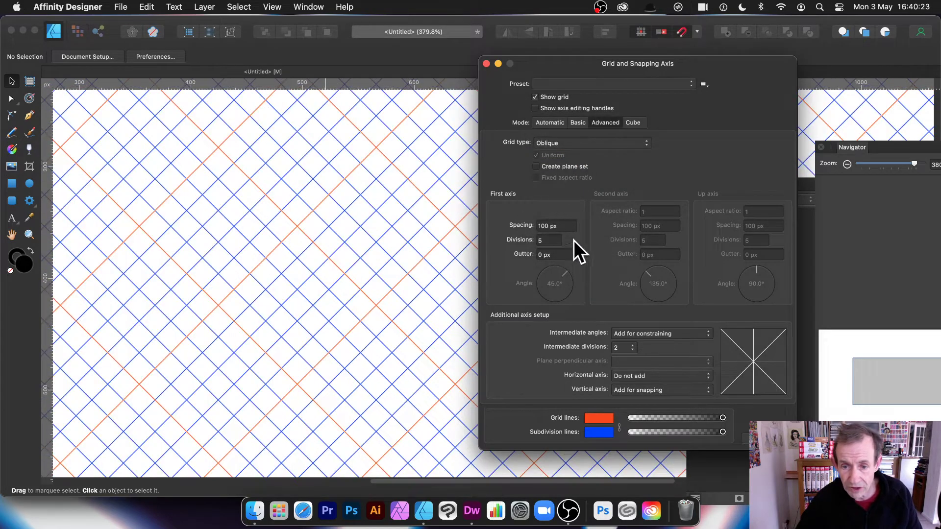
{"action": "left_click", "coordinate": [580, 142]}
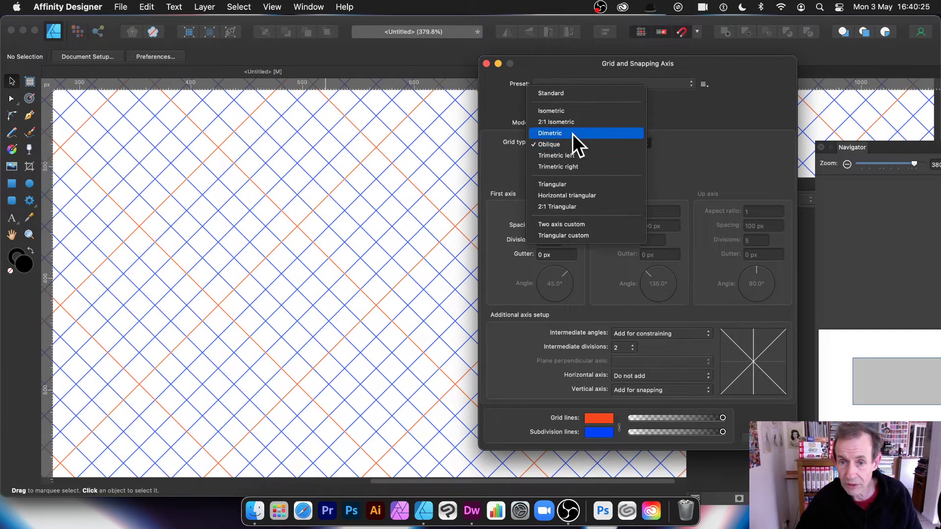
{"action": "left_click", "coordinate": [572, 133]}
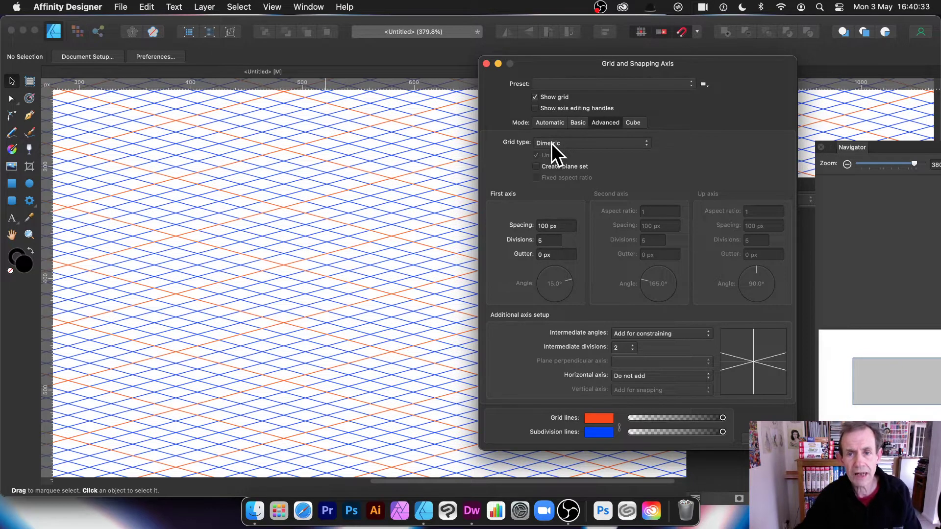
Try 2:1 Isometric, Triangular and Horizontal triangular grids, then return to Standard.
{"action": "left_click", "coordinate": [587, 141]}
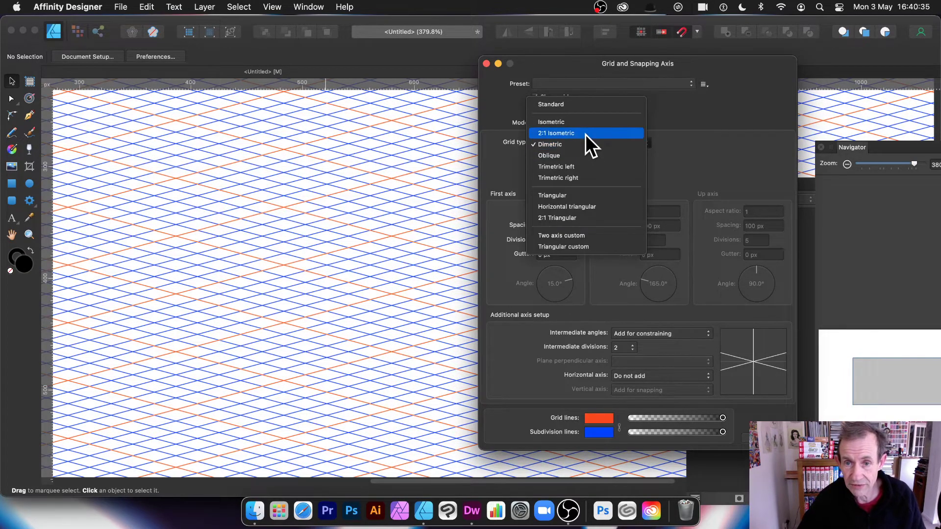
{"action": "left_click", "coordinate": [585, 135]}
{"action": "left_click", "coordinate": [581, 142]}
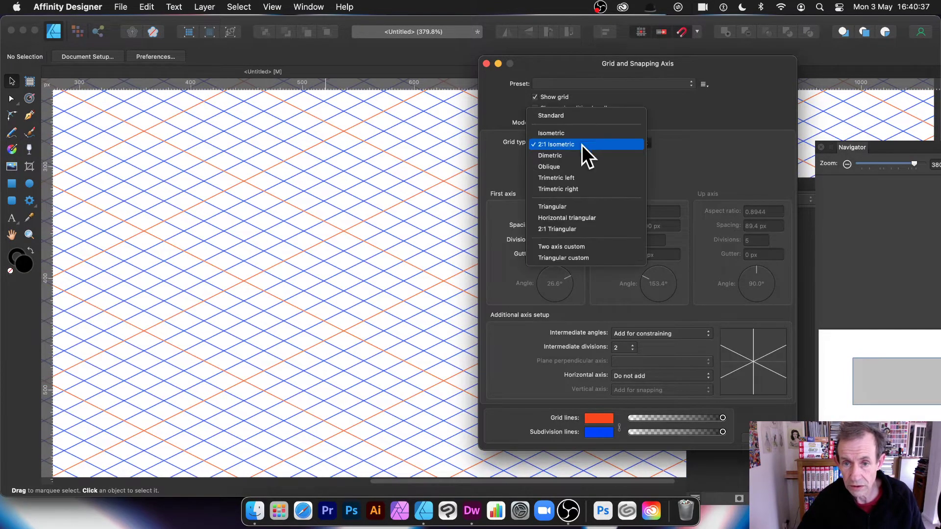
{"action": "left_click", "coordinate": [580, 207]}
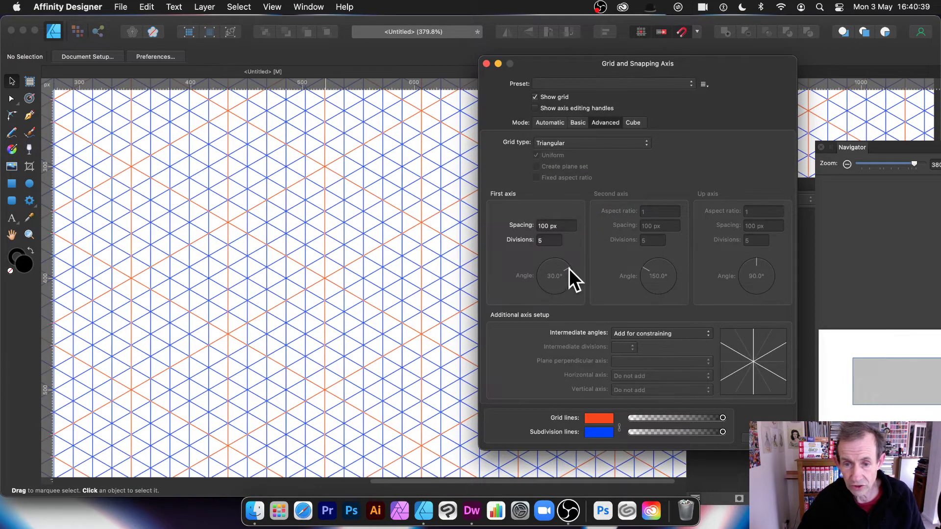
{"action": "left_click", "coordinate": [572, 143]}
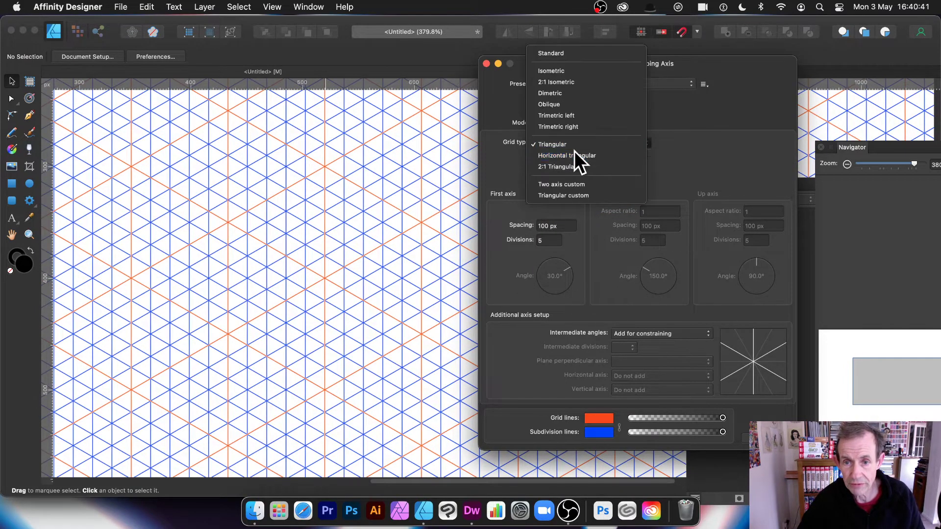
{"action": "left_click", "coordinate": [575, 153]}
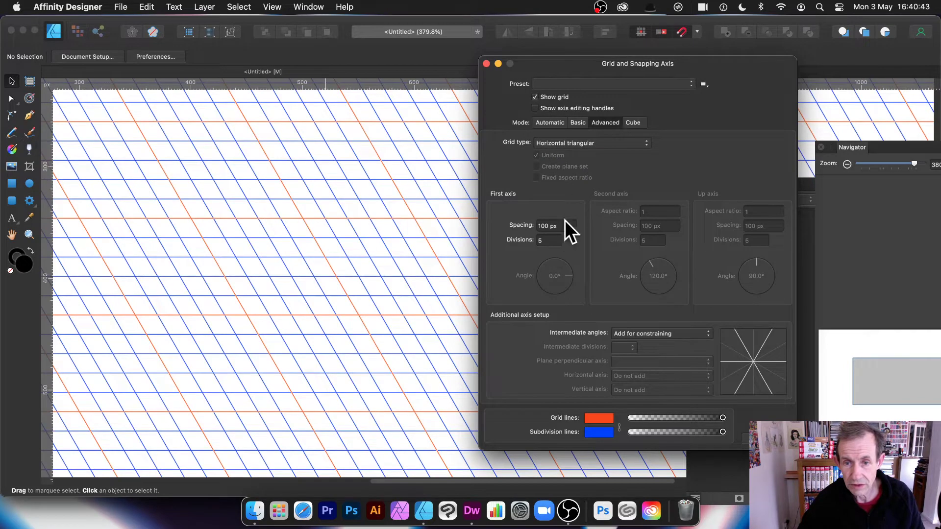
{"action": "left_click", "coordinate": [556, 144]}
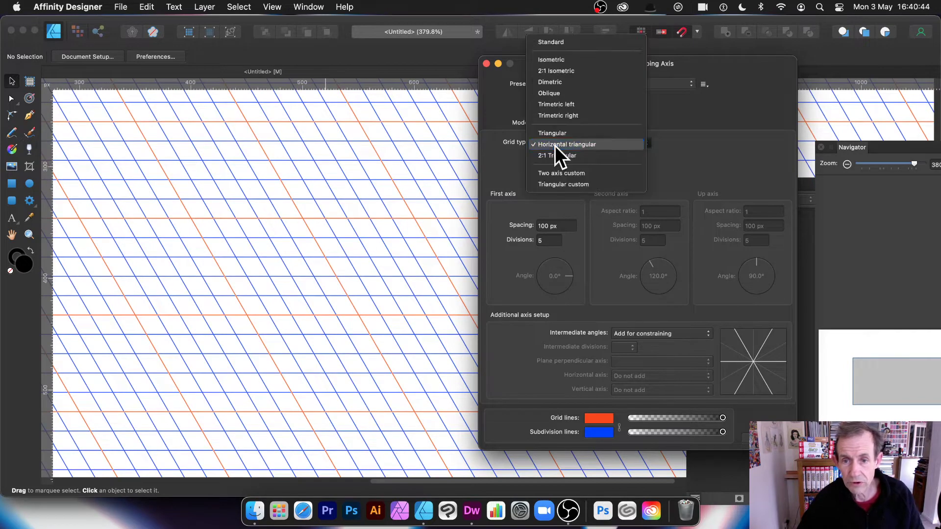
{"action": "left_click", "coordinate": [564, 41]}
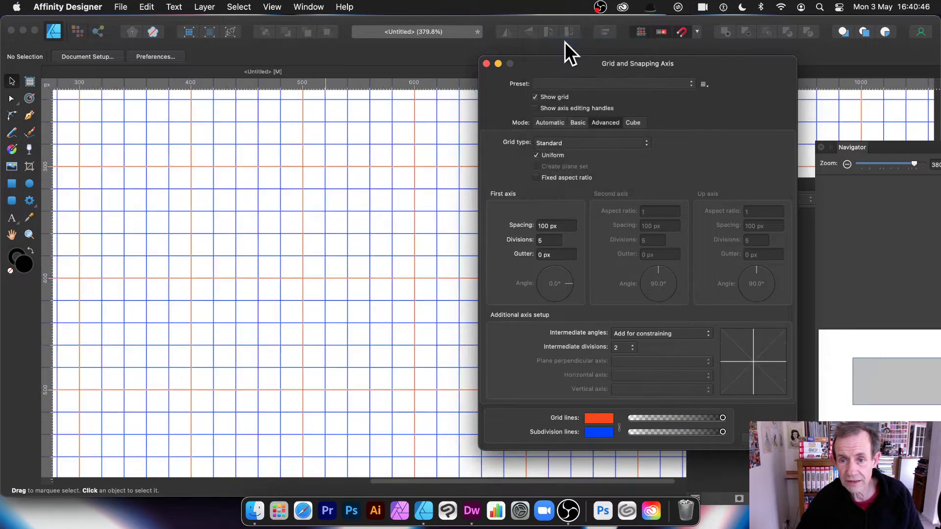
{"action": "left_click", "coordinate": [567, 228]}
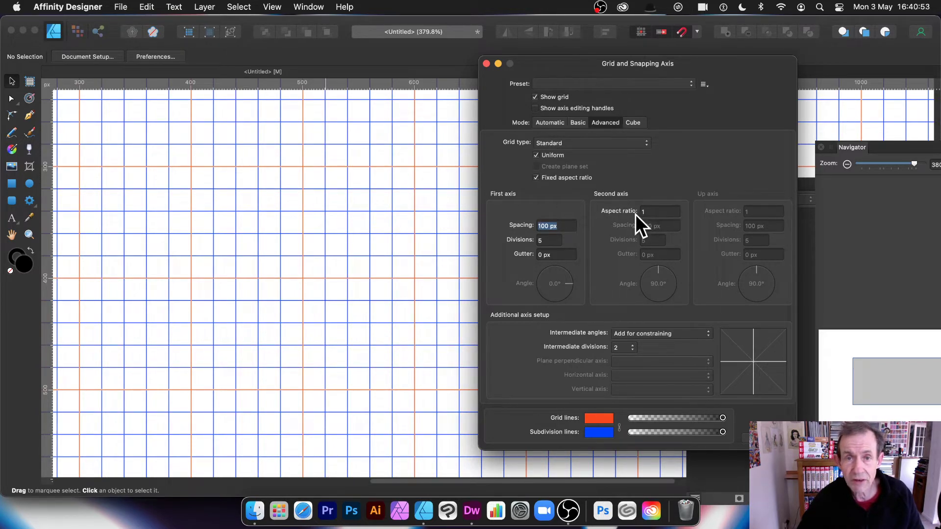
{"action": "left_click", "coordinate": [663, 213]}
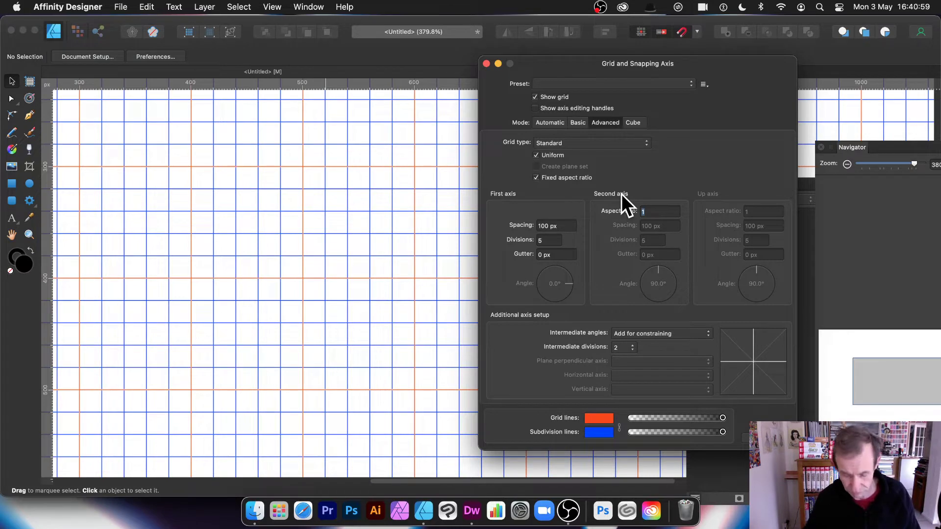
{"action": "type", "text": "2"}
{"action": "key", "text": "Tab"}
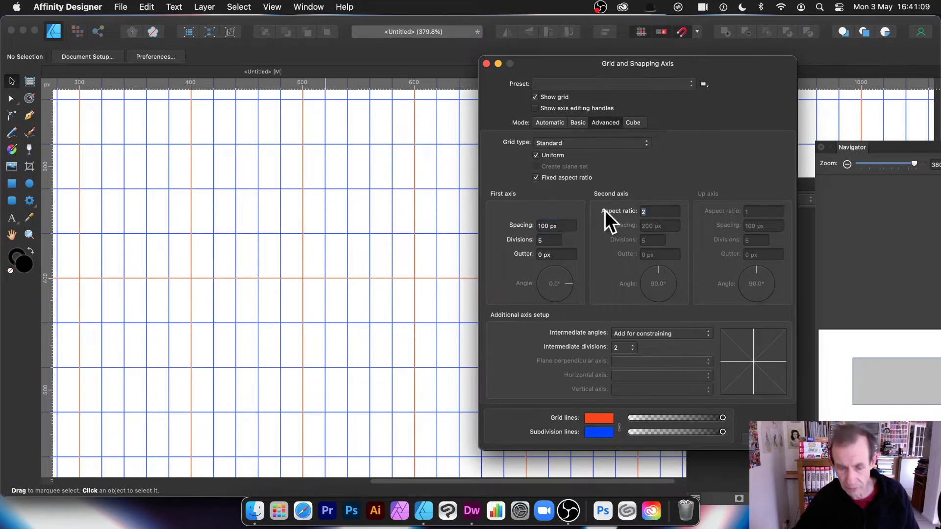
{"action": "type", "text": "3"}
{"action": "key", "text": "Return"}
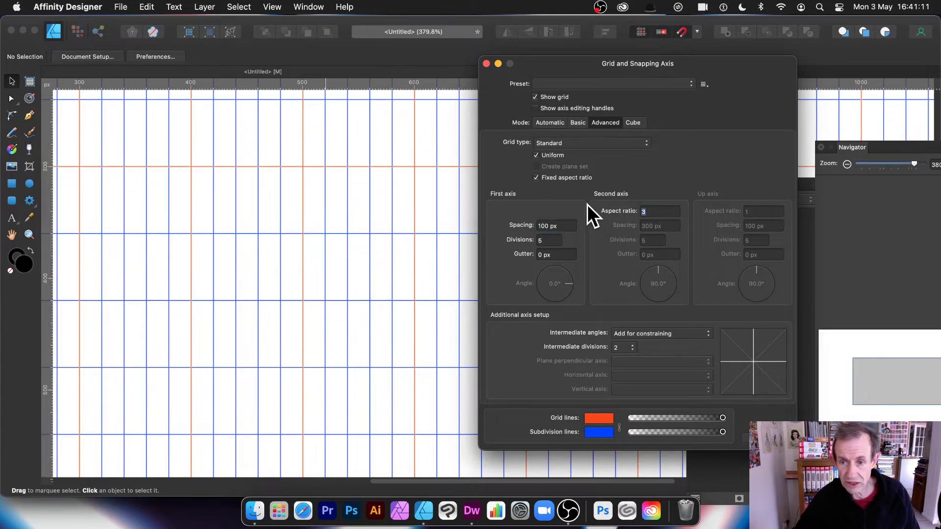
{"action": "type", "text": "1.5"}
{"action": "key", "text": "Return"}
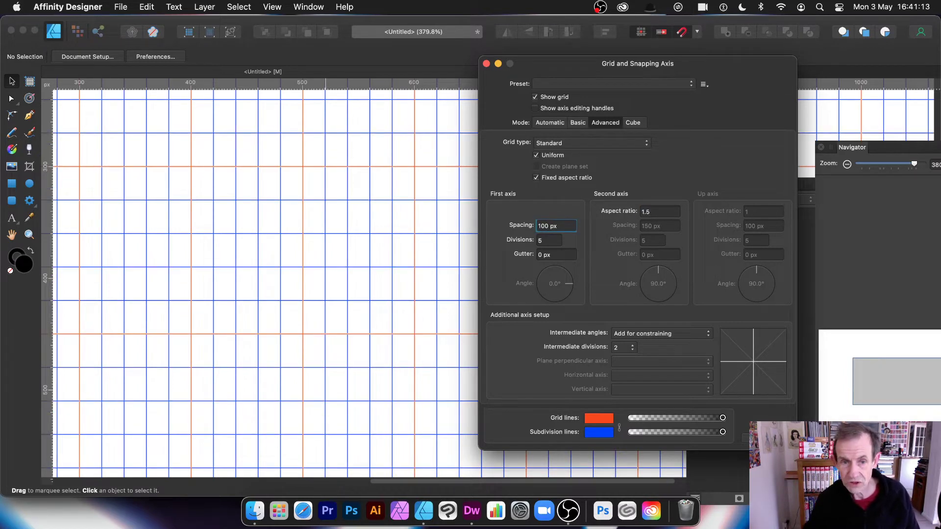
{"action": "double_click", "coordinate": [661, 211]}
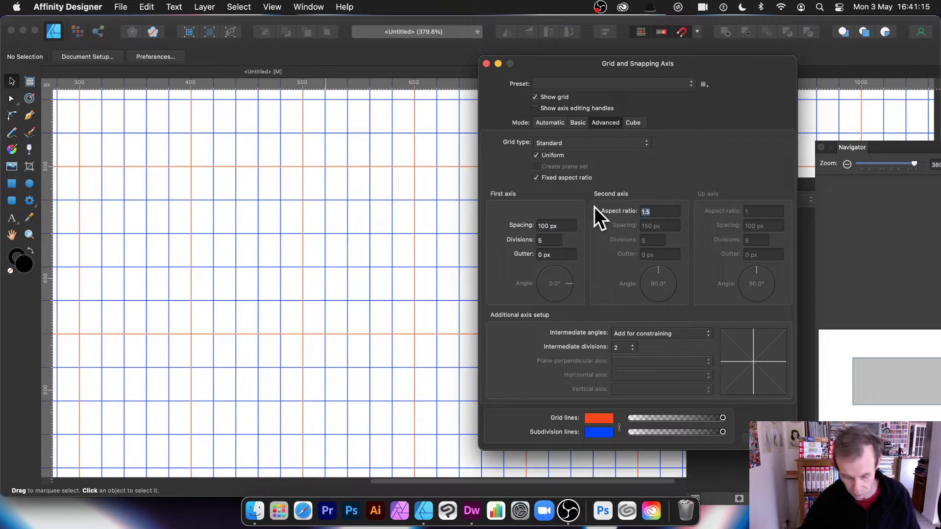
{"action": "type", "text": "1.2"}
{"action": "key", "text": "Return"}
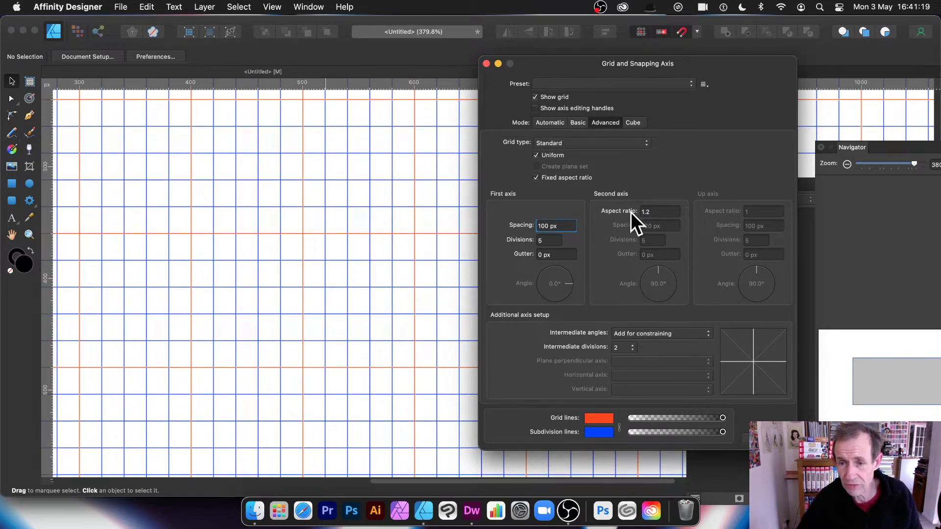
{"action": "double_click", "coordinate": [672, 211]}
{"action": "type", "text": "0.5"}
{"action": "key", "text": "Return"}
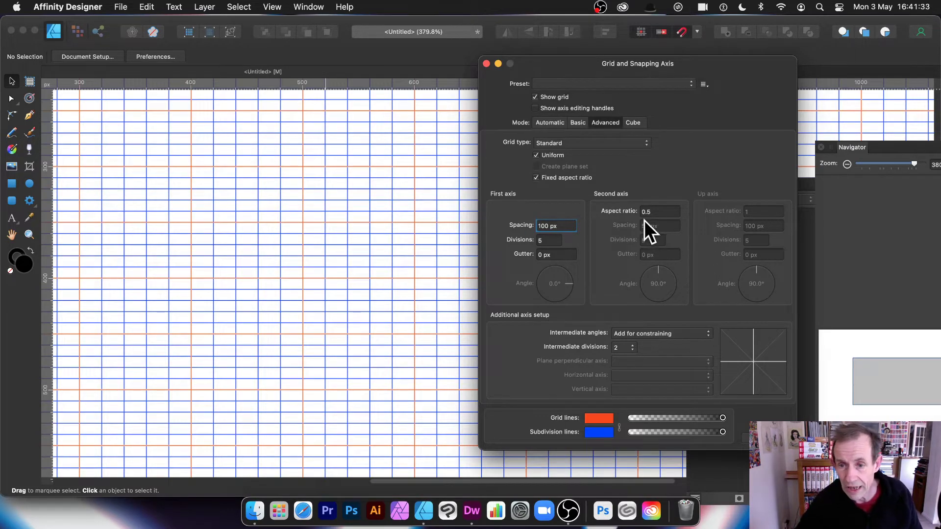
Untick Fixed aspect ratio and Uniform, then set the second axis Spacing to 110 px.
{"action": "left_click", "coordinate": [537, 178]}
{"action": "left_click", "coordinate": [538, 158]}
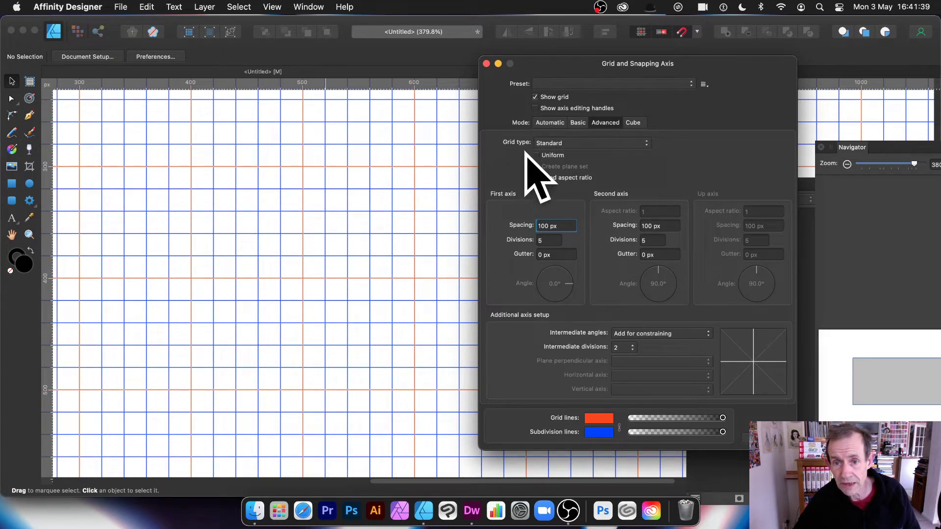
{"action": "left_click", "coordinate": [664, 226]}
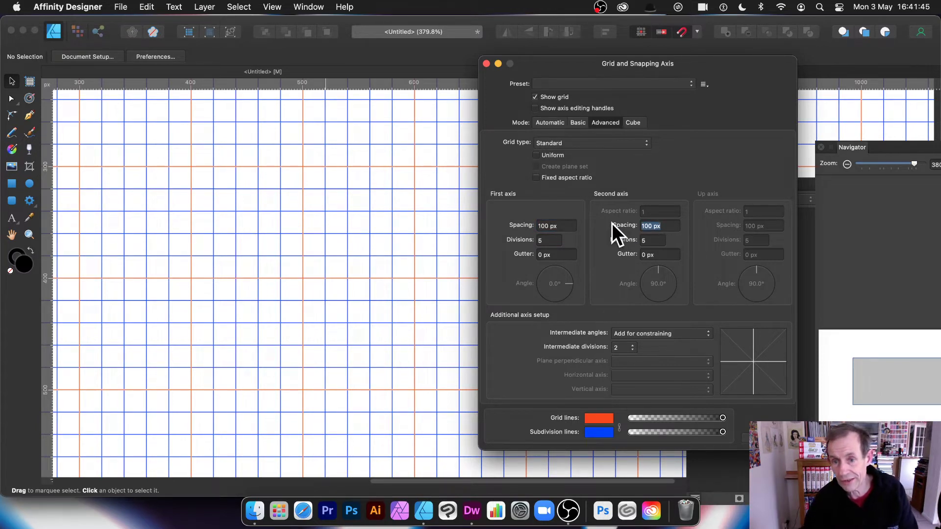
{"action": "left_click", "coordinate": [663, 225]}
{"action": "triple_click", "coordinate": [664, 226]}
{"action": "type", "text": "110"}
{"action": "key", "text": "Tab"}
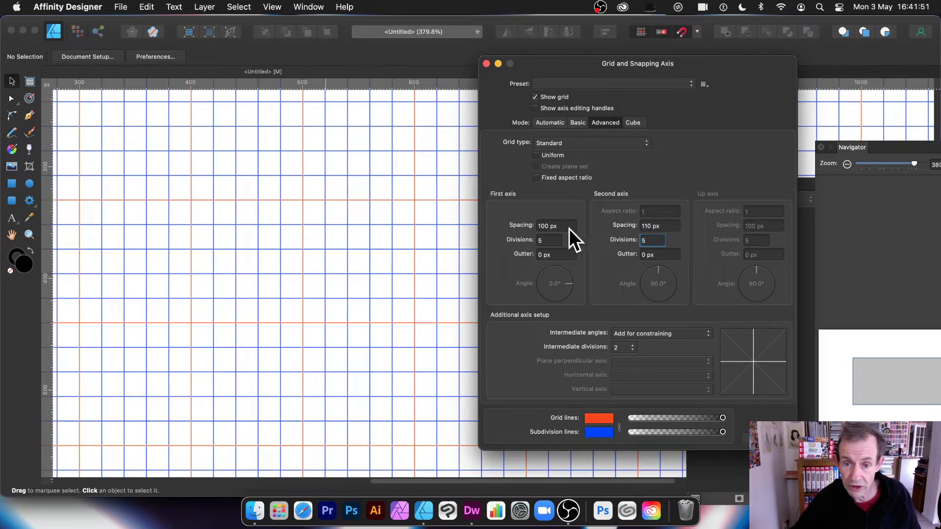
{"action": "triple_click", "coordinate": [548, 226]}
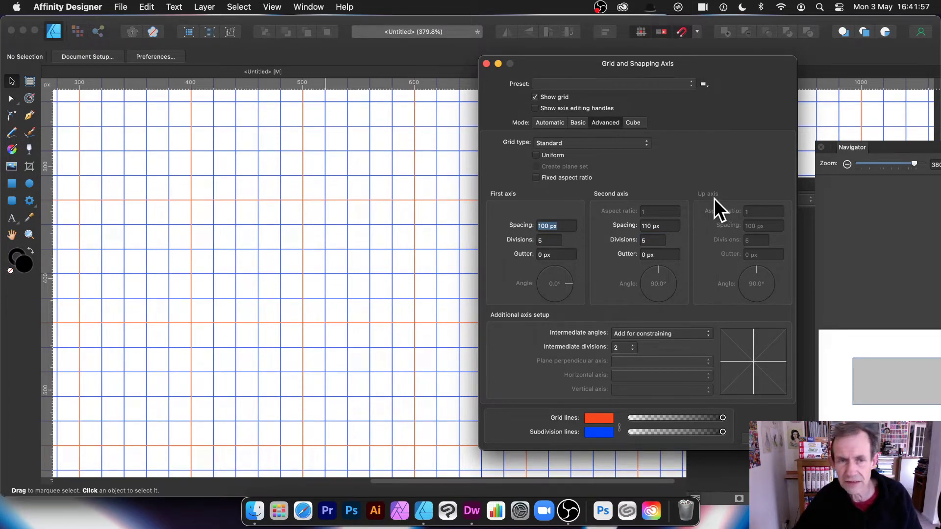
Set the second axis to 2 Divisions and the first axis to 1 Division.
{"action": "double_click", "coordinate": [653, 241]}
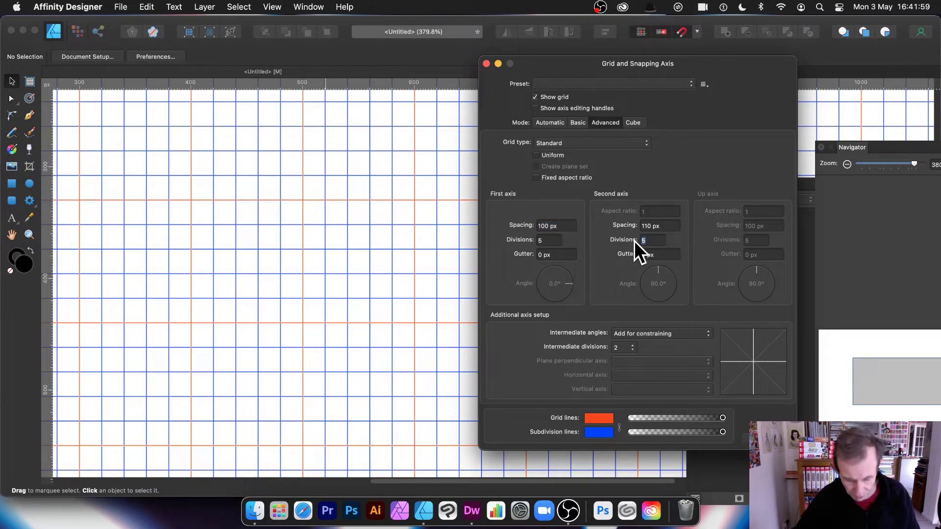
{"action": "type", "text": "12"}
{"action": "key", "text": "Return"}
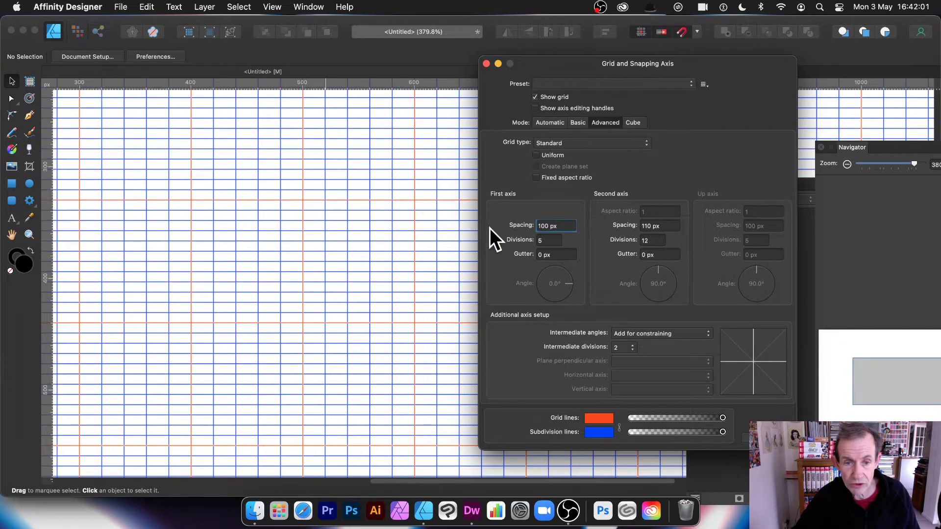
{"action": "double_click", "coordinate": [666, 225]}
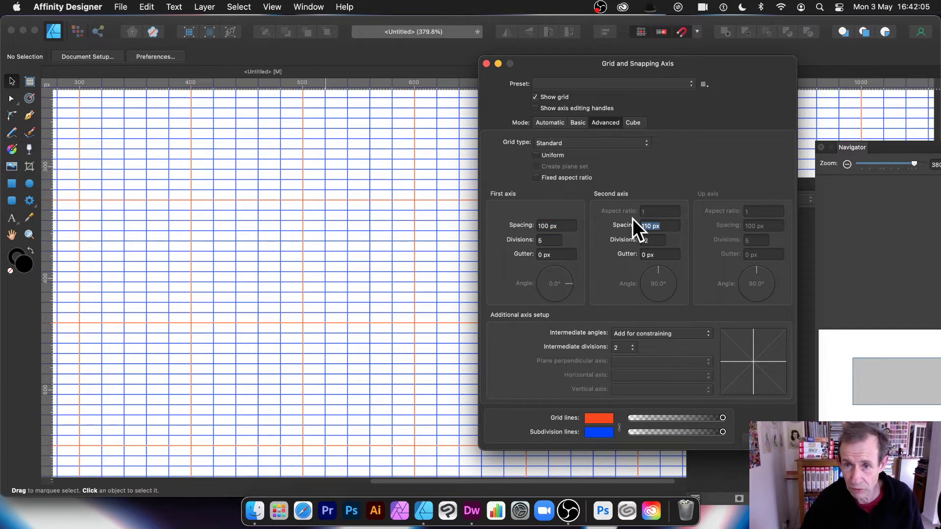
{"action": "double_click", "coordinate": [652, 255]}
{"action": "left_click", "coordinate": [676, 228]}
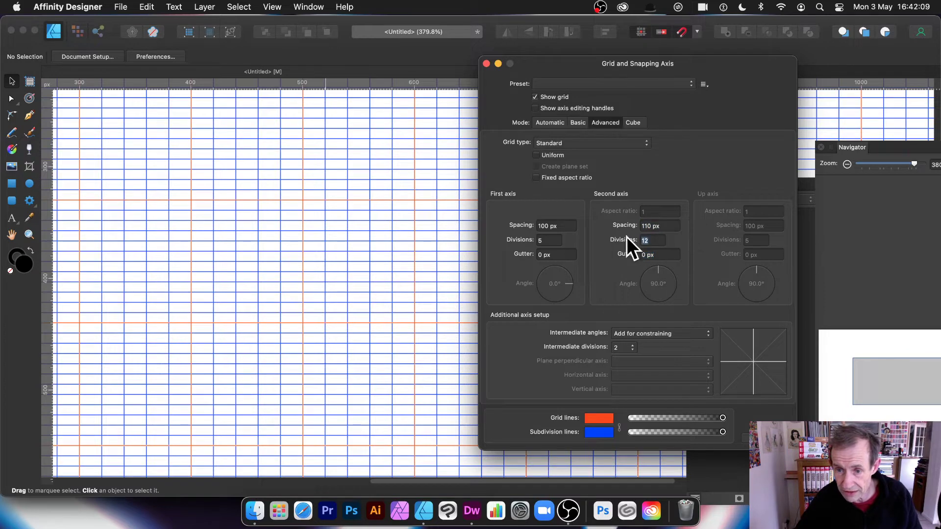
{"action": "type", "text": "2"}
{"action": "key", "text": "Tab"}
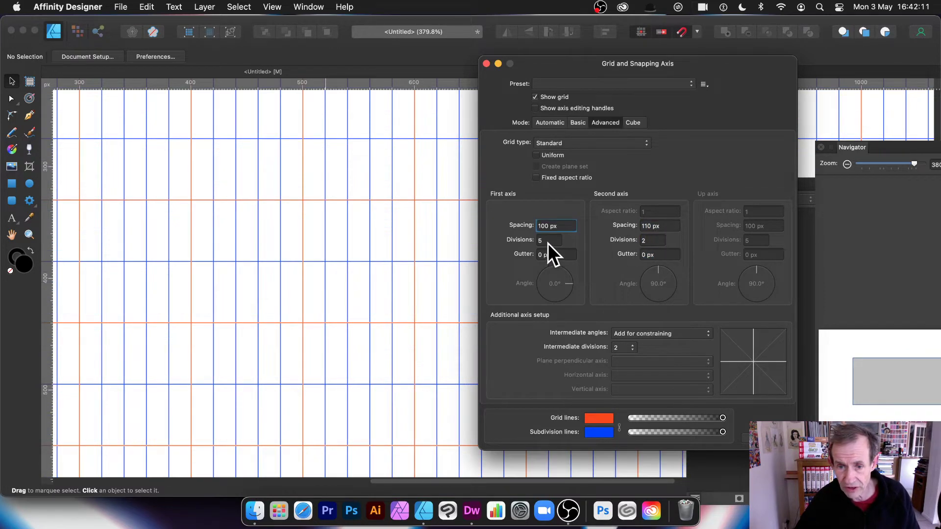
{"action": "type", "text": "1"}
{"action": "key", "text": "Tab"}
Set the second axis Gutter to 10 px and then widen it to 20 px.
{"action": "left_click", "coordinate": [666, 254]}
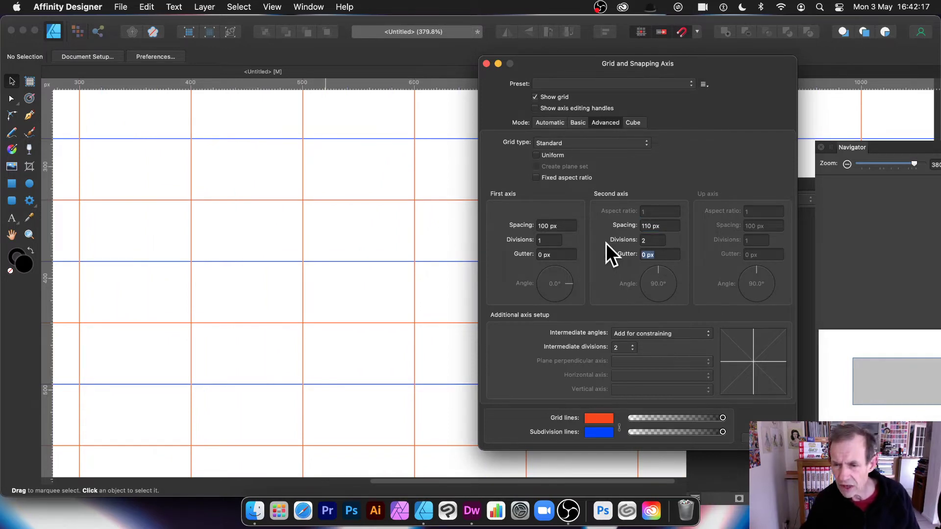
{"action": "type", "text": "10"}
{"action": "key", "text": "Tab"}
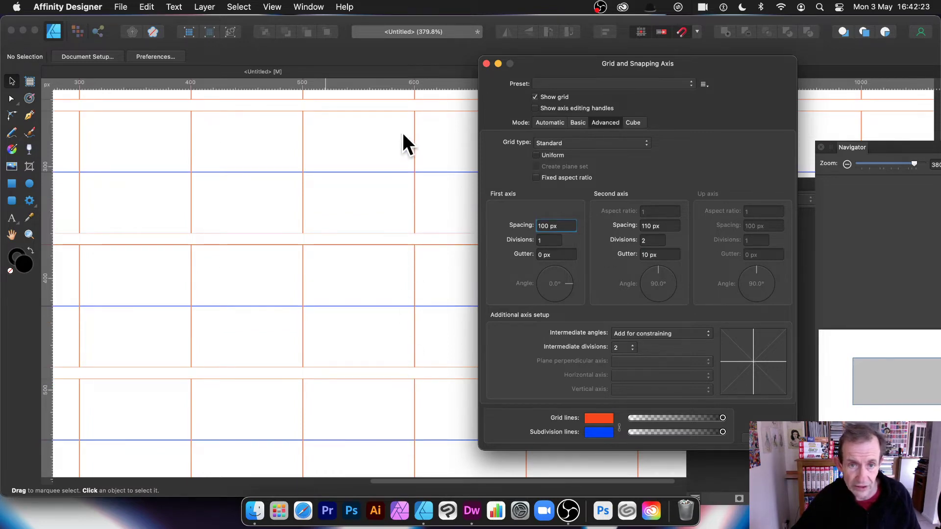
{"action": "left_click", "coordinate": [661, 254]}
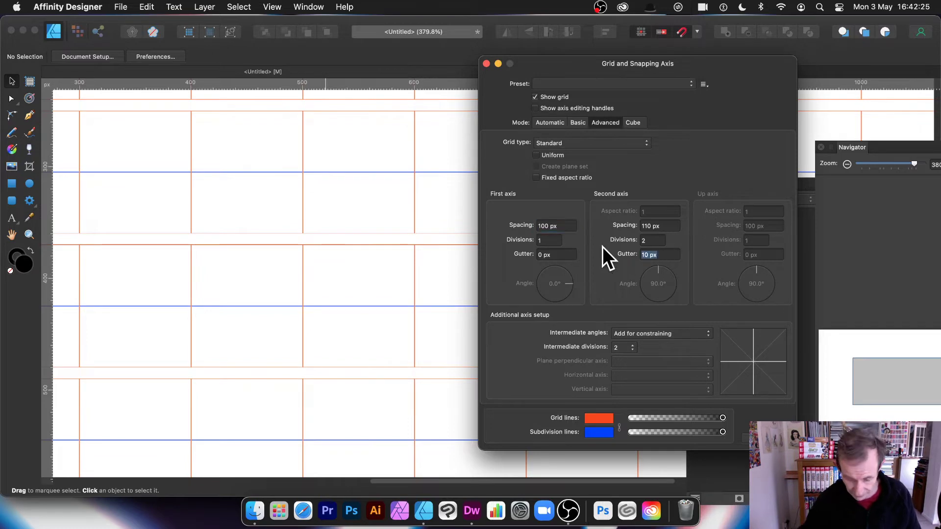
{"action": "type", "text": "20"}
{"action": "key", "text": "Return"}
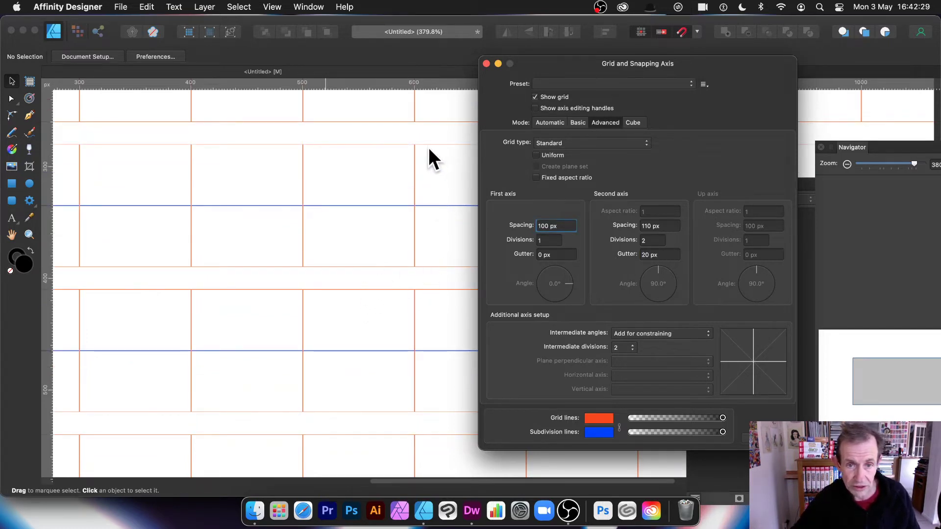
Set the second axis to 1 Division and the first axis Gutter to 20 px.
{"action": "left_click", "coordinate": [651, 241]}
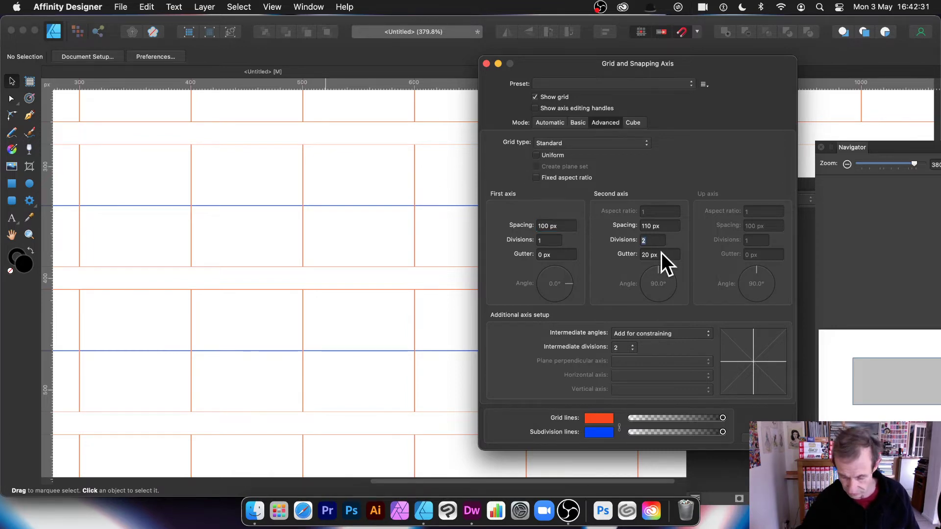
{"action": "type", "text": "1"}
{"action": "key", "text": "Return"}
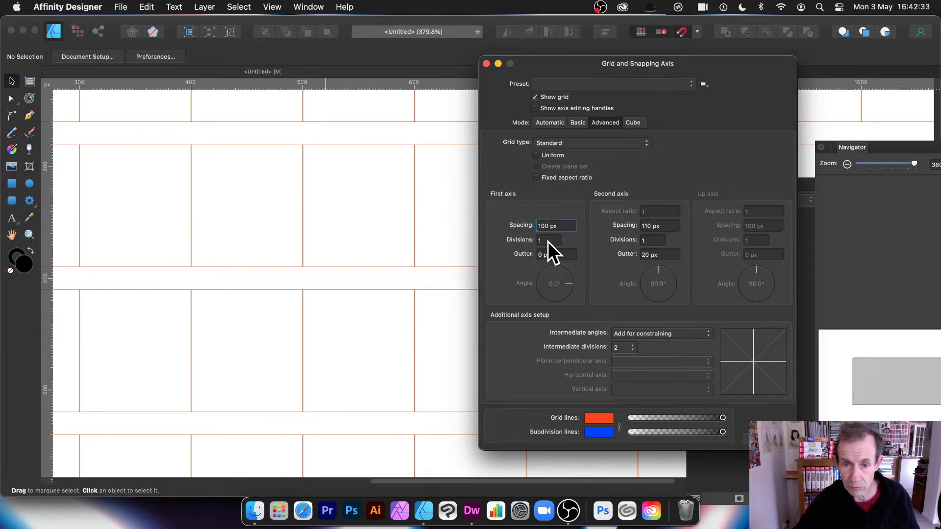
{"action": "left_click", "coordinate": [553, 254]}
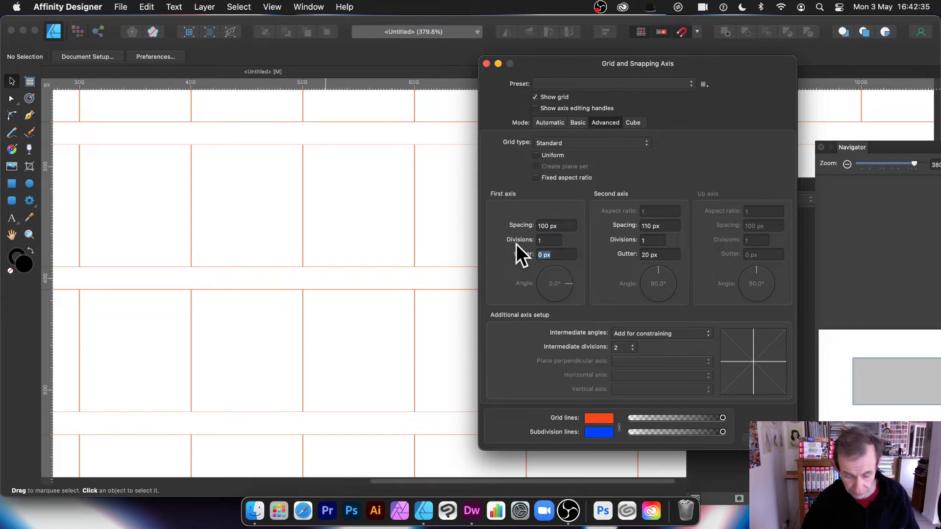
{"action": "type", "text": "20"}
{"action": "key", "text": "Tab"}
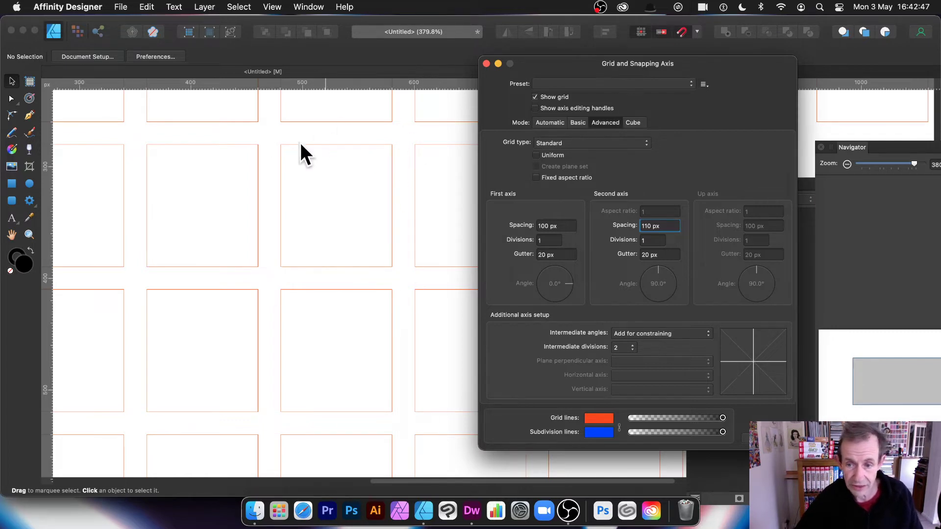
Switch the Grid type to Isometric, then Dimetric, then Triangular.
{"action": "left_click", "coordinate": [570, 145]}
{"action": "left_click", "coordinate": [567, 162]}
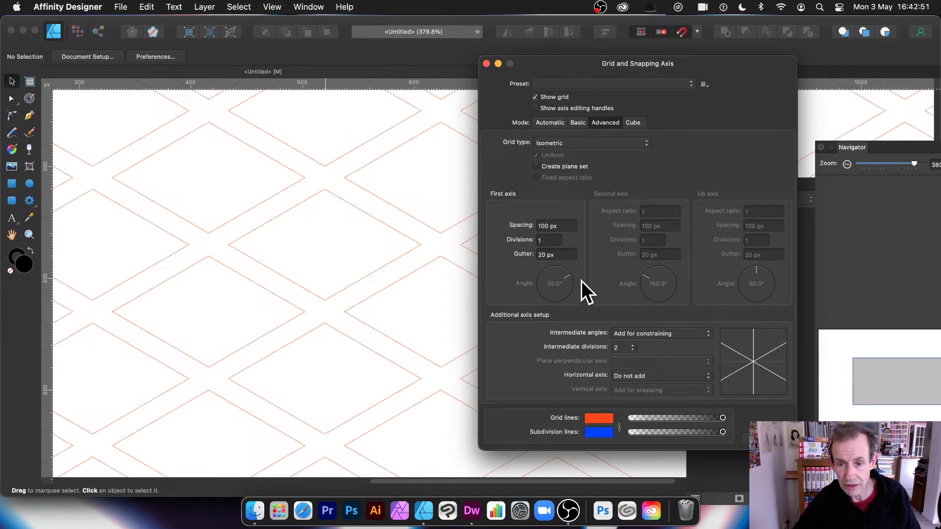
{"action": "left_click", "coordinate": [574, 142]}
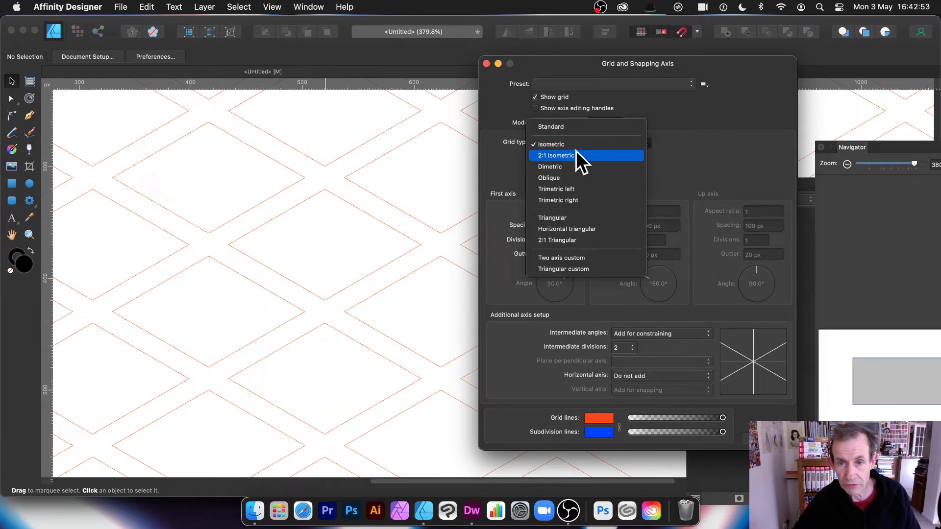
{"action": "left_click", "coordinate": [572, 166]}
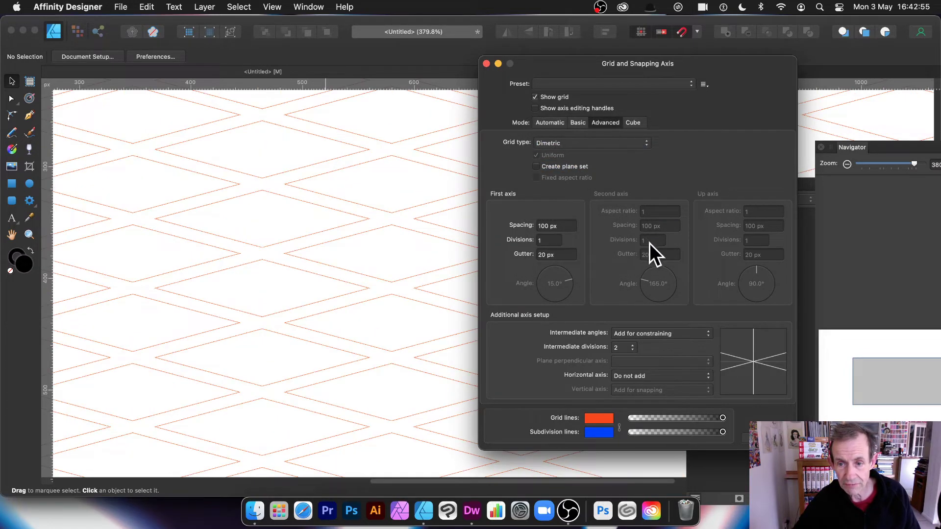
{"action": "left_click", "coordinate": [586, 145]}
{"action": "left_click", "coordinate": [579, 194]}
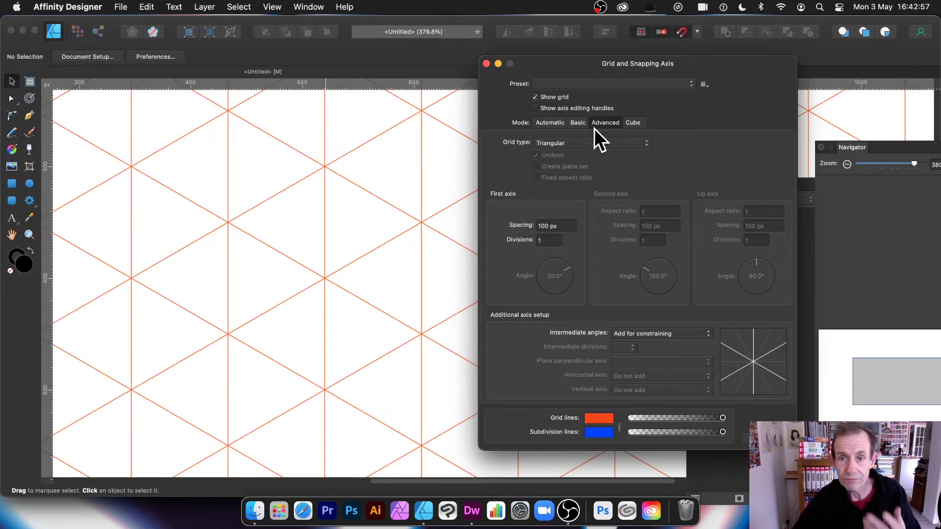
Switch to Cube mode and rotate the cube, adjusting elevation, rotation and orientation angles.
{"action": "left_click", "coordinate": [638, 123]}
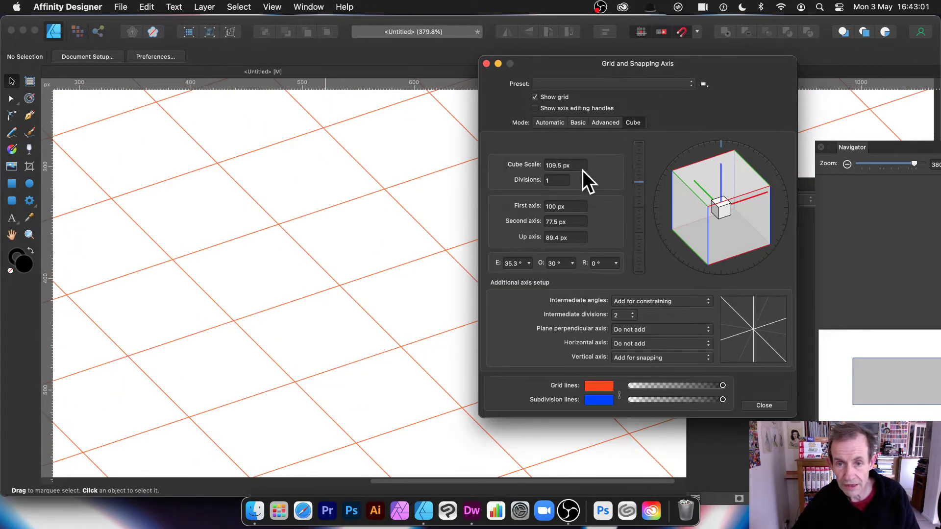
{"action": "left_click_drag", "start_coordinate": [637, 181], "coordinate": [641, 219]}
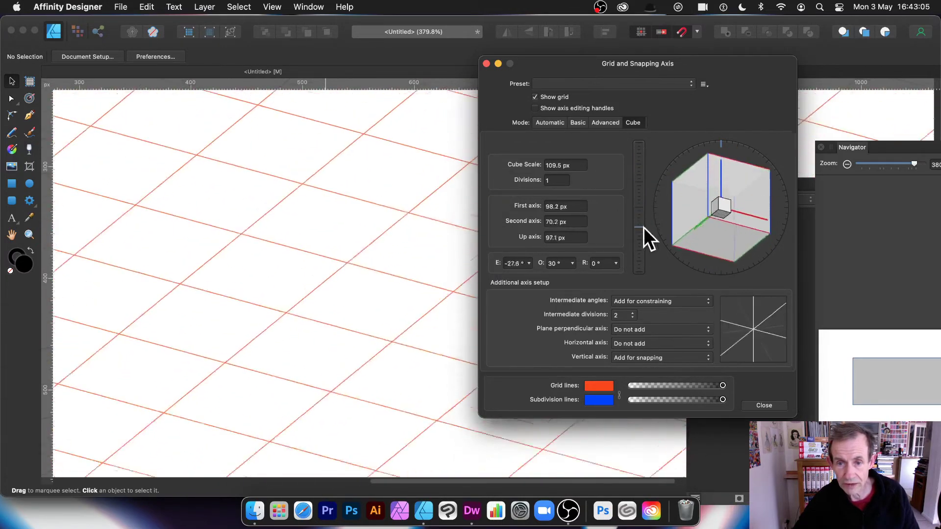
{"action": "mouse_move", "coordinate": [724, 143]}
{"action": "left_mouse_down"}
{"action": "mouse_move", "coordinate": [776, 155]}
{"action": "mouse_move", "coordinate": [790, 172]}
{"action": "mouse_move", "coordinate": [714, 152]}
{"action": "mouse_move", "coordinate": [692, 162]}
{"action": "left_mouse_up"}
{"action": "left_click_drag", "start_coordinate": [615, 265], "coordinate": [609, 277]}
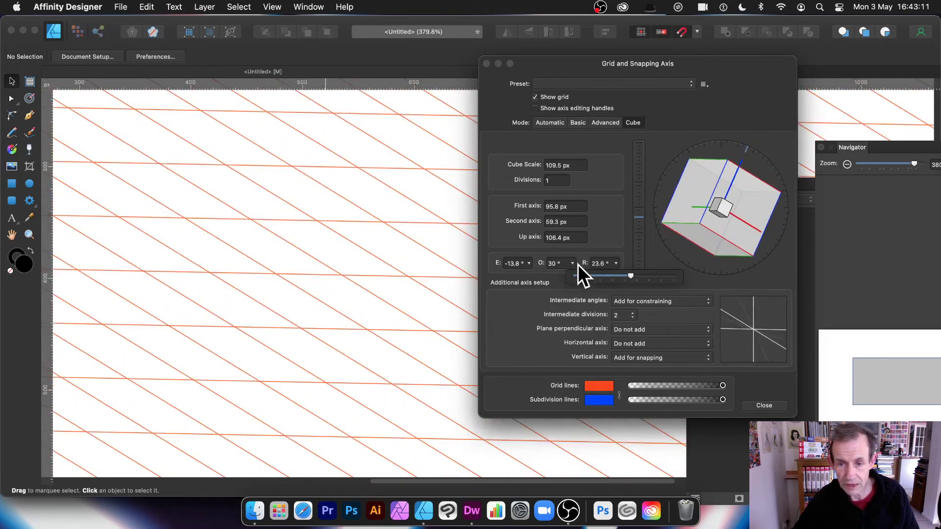
{"action": "mouse_move", "coordinate": [575, 264]}
{"action": "left_mouse_down"}
{"action": "mouse_move", "coordinate": [569, 277]}
{"action": "mouse_move", "coordinate": [500, 275]}
{"action": "mouse_move", "coordinate": [559, 271]}
{"action": "left_mouse_up"}
Set 2 Divisions, a 200 px cube scale and 40 px axis lengths.
{"action": "left_click", "coordinate": [553, 181]}
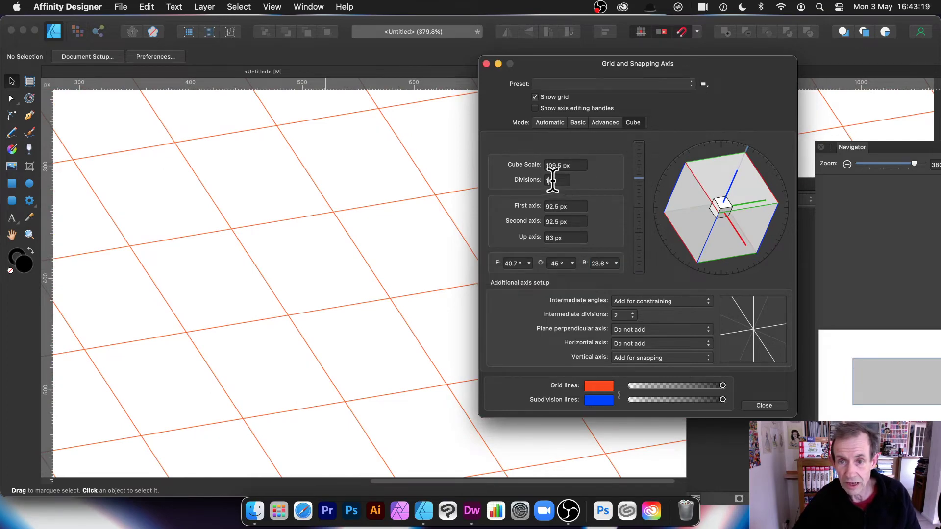
{"action": "type", "text": "21"}
{"action": "key", "text": "Tab"}
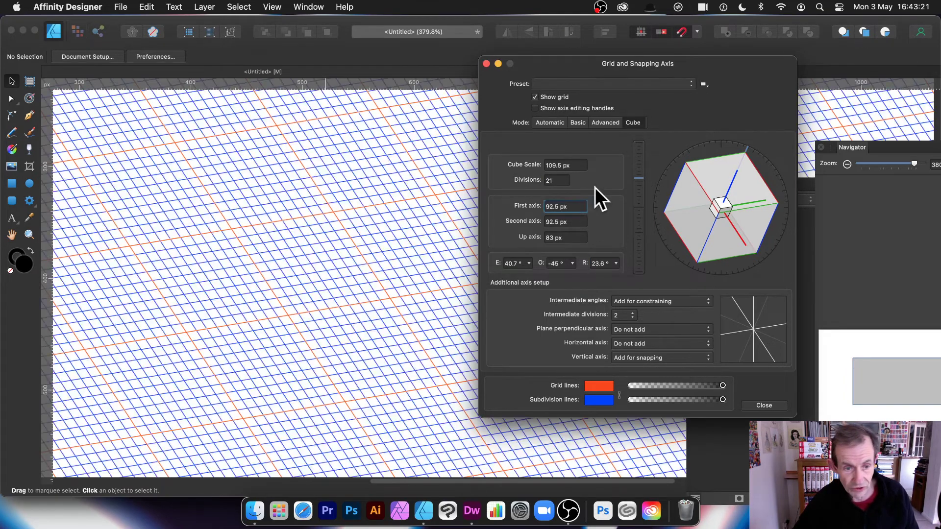
{"action": "left_click", "coordinate": [556, 180]}
{"action": "type", "text": "2"}
{"action": "key", "text": "Tab"}
{"action": "left_click", "coordinate": [579, 166]}
{"action": "type", "text": "200"}
{"action": "key", "text": "Tab"}
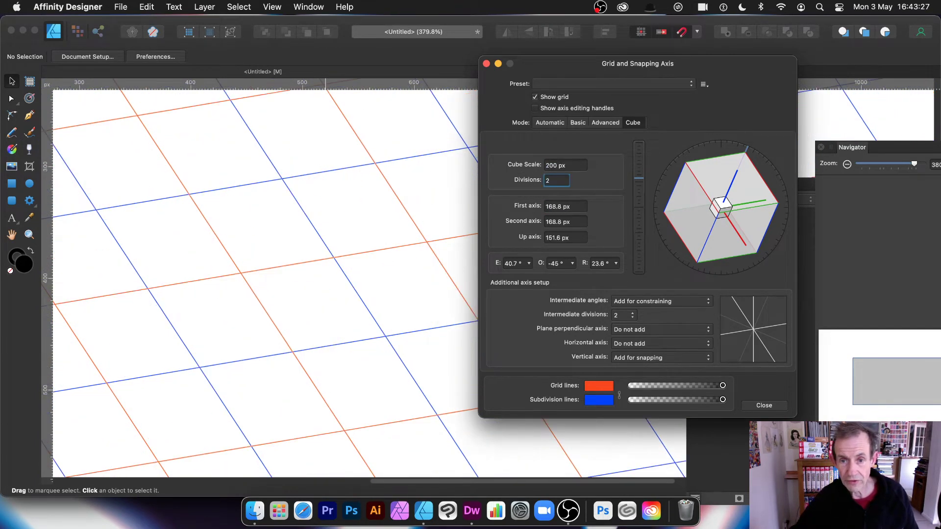
{"action": "key", "text": "Tab"}
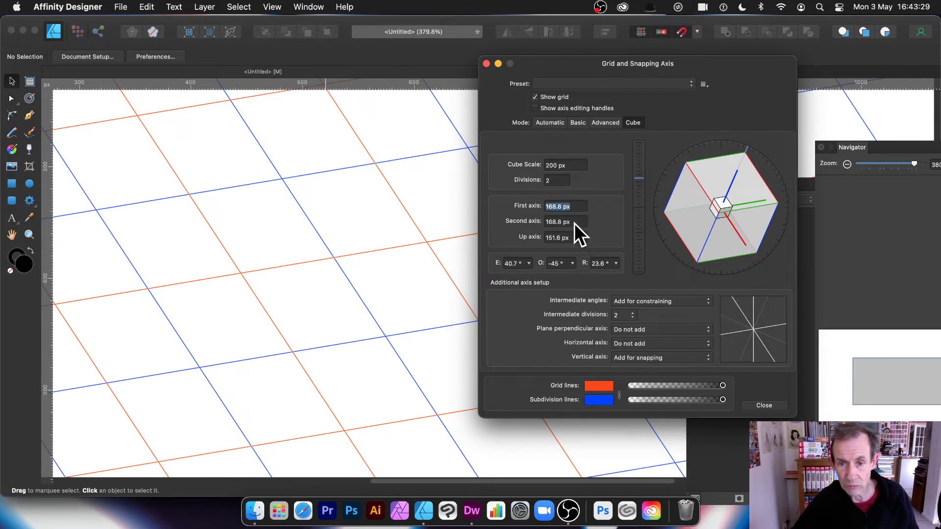
{"action": "key", "text": "Tab"}
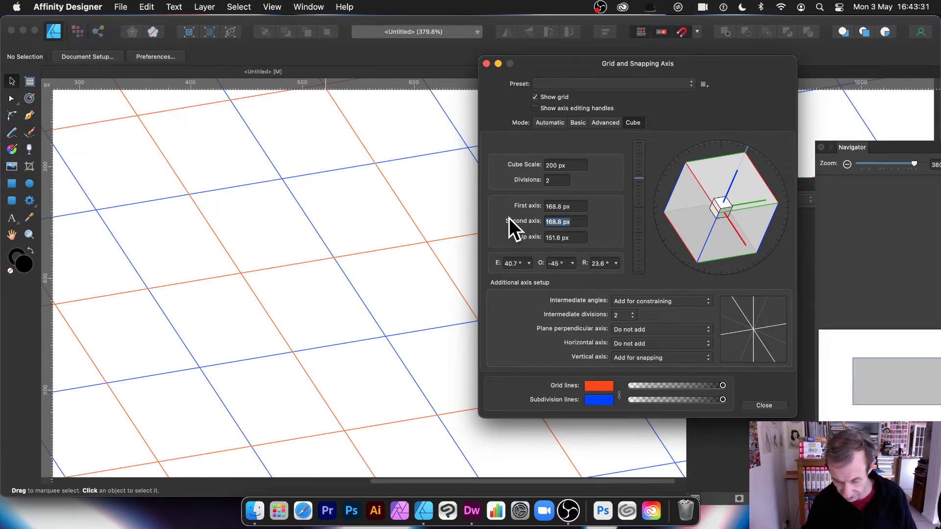
{"action": "type", "text": "40"}
{"action": "key", "text": "Tab"}
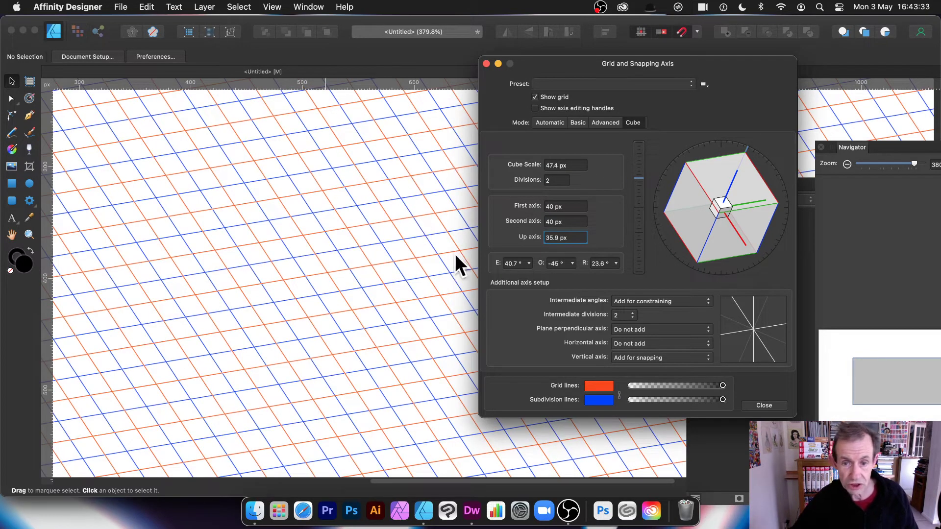
Set Intermediate angles to Add for snapping.
{"action": "left_click", "coordinate": [652, 301]}
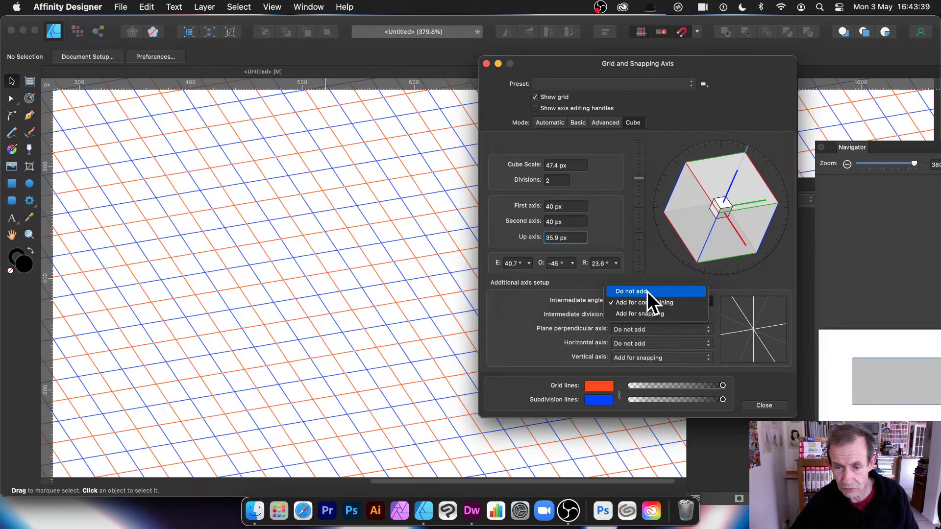
{"action": "left_click", "coordinate": [651, 315]}
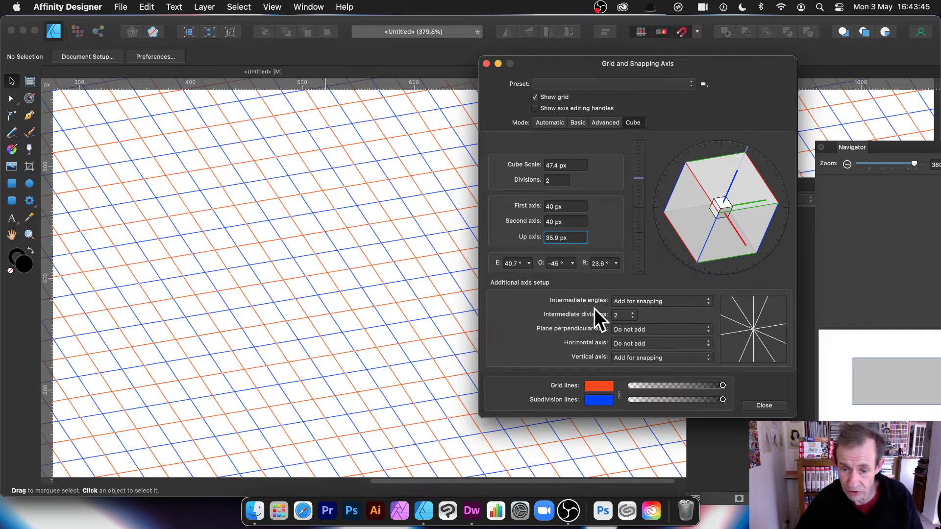
In Advanced mode set the Grid type back to Standard squares.
{"action": "left_click", "coordinate": [614, 120]}
{"action": "left_click", "coordinate": [576, 142]}
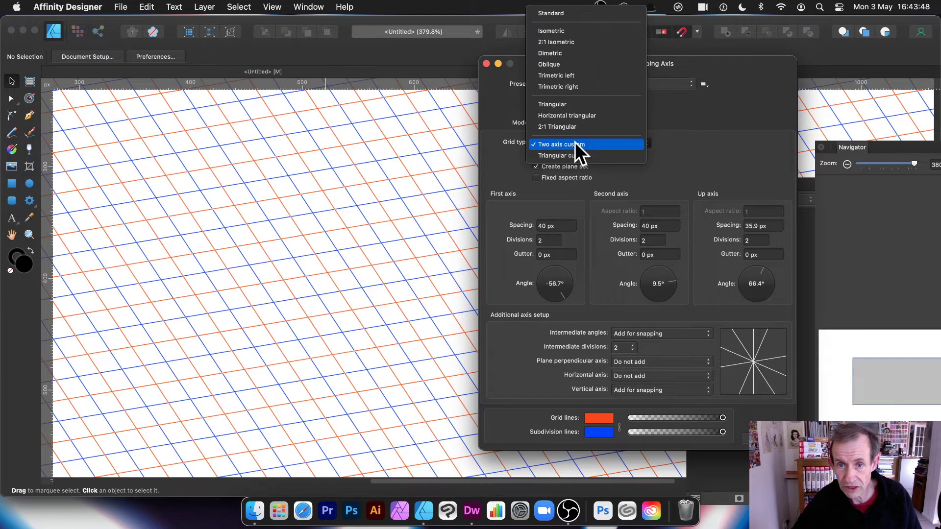
{"action": "left_click", "coordinate": [558, 12]}
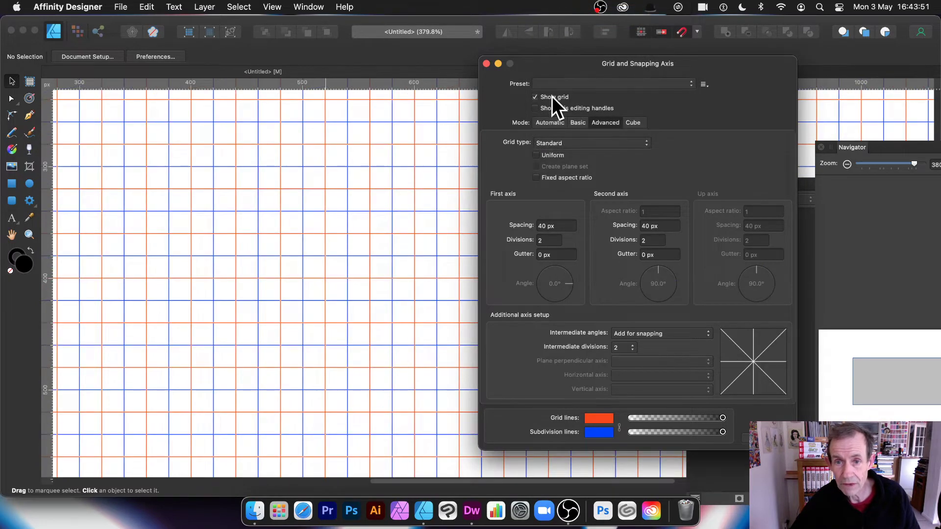
{"action": "left_click", "coordinate": [558, 145]}
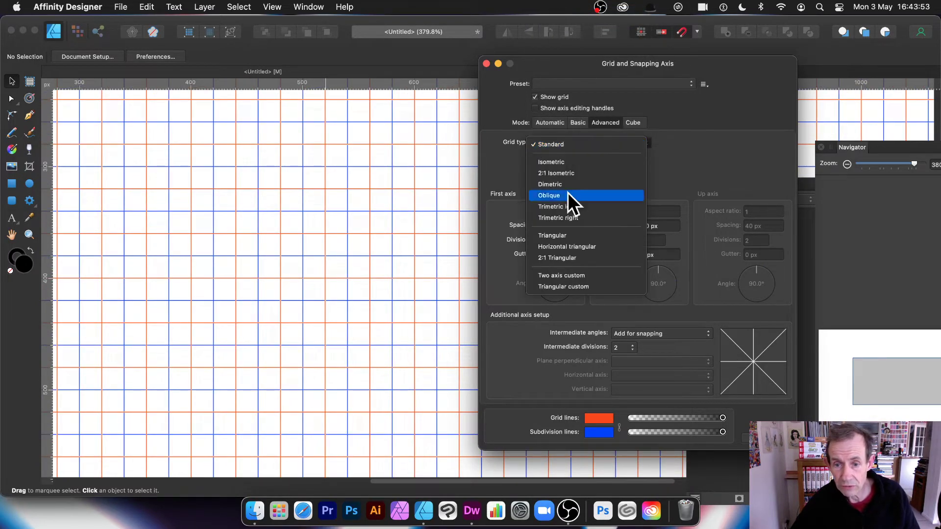
{"action": "left_click", "coordinate": [572, 144]}
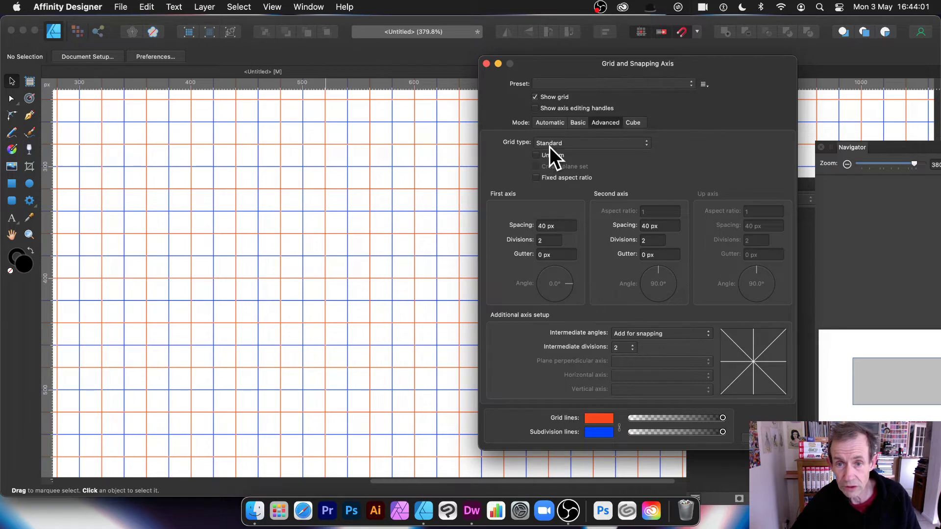
Switch through Automatic to Basic mode for a plain square grid.
{"action": "left_click", "coordinate": [553, 123]}
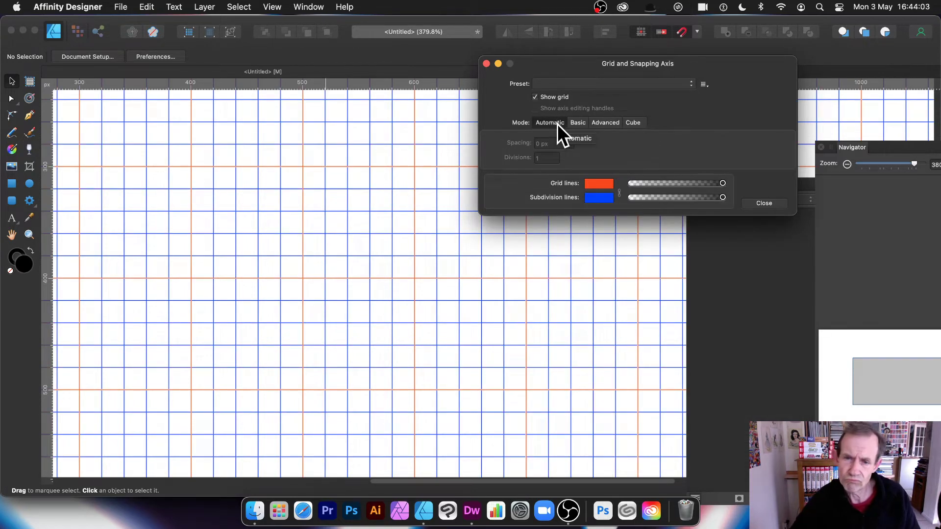
{"action": "left_click", "coordinate": [585, 123]}
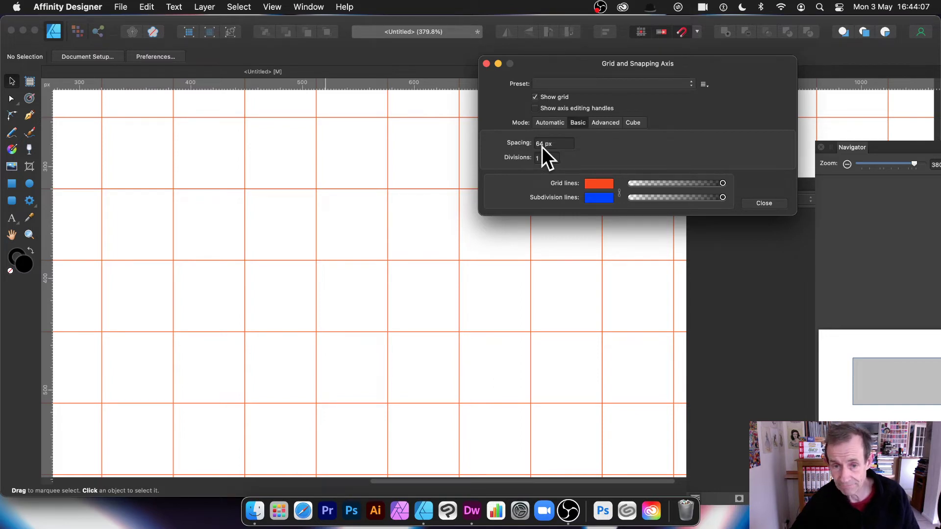
Remove the fill via the None swatch, keeping the black 15 pt stroke, and review stroke options.
{"action": "left_click", "coordinate": [771, 203]}
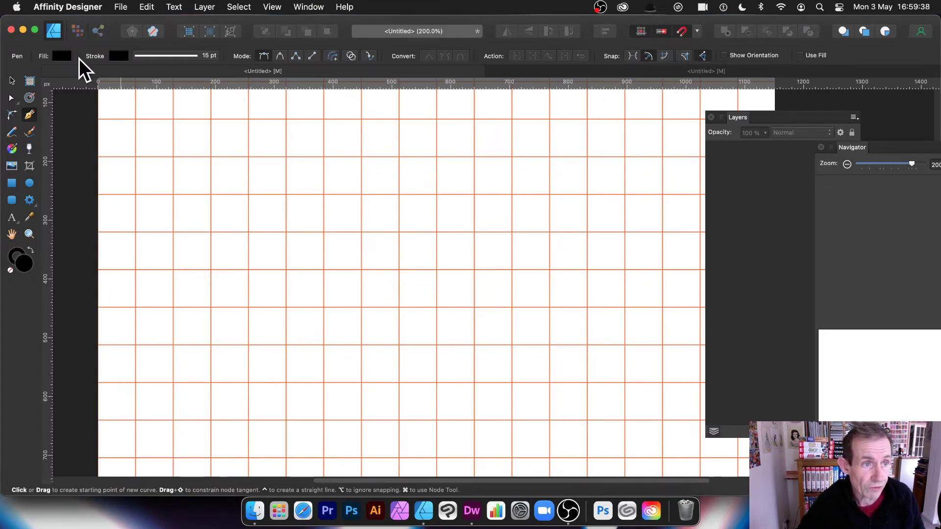
{"action": "left_click", "coordinate": [60, 56]}
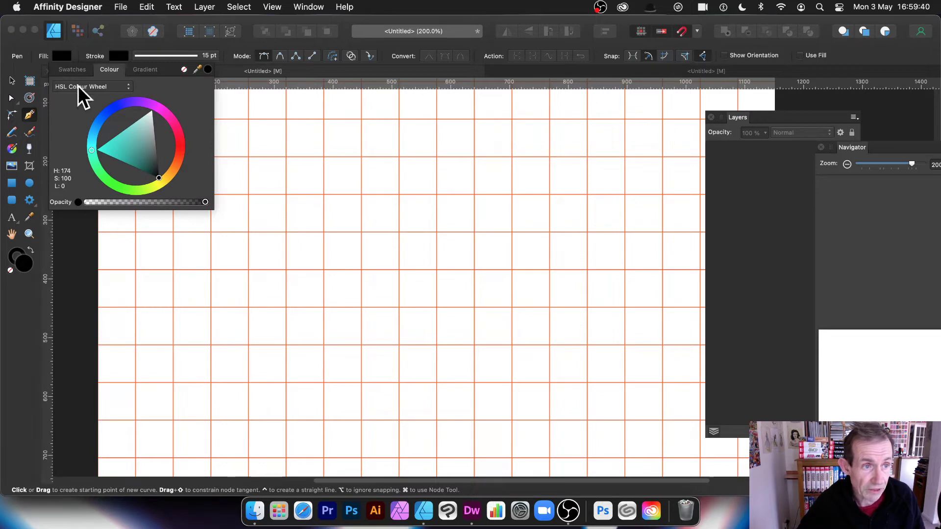
{"action": "left_click", "coordinate": [72, 68]}
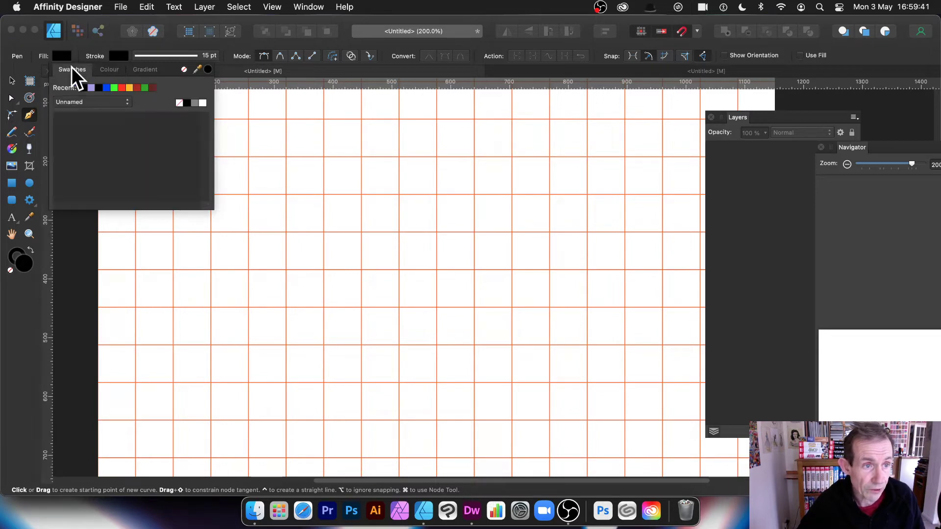
{"action": "left_click", "coordinate": [180, 103]}
{"action": "left_click", "coordinate": [118, 57]}
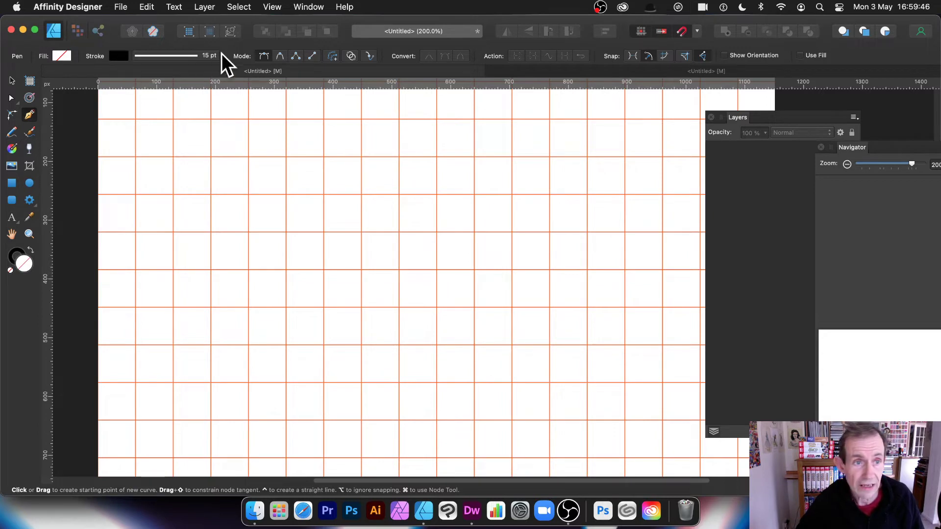
{"action": "left_click", "coordinate": [195, 56]}
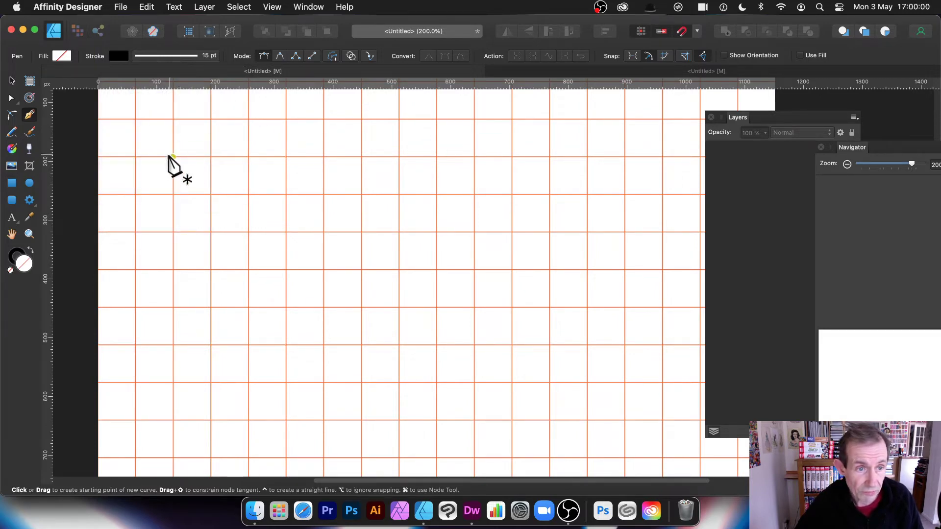
Draw a thick black horizontal line five grid squares long between two grid intersections.
{"action": "left_click", "coordinate": [173, 156]}
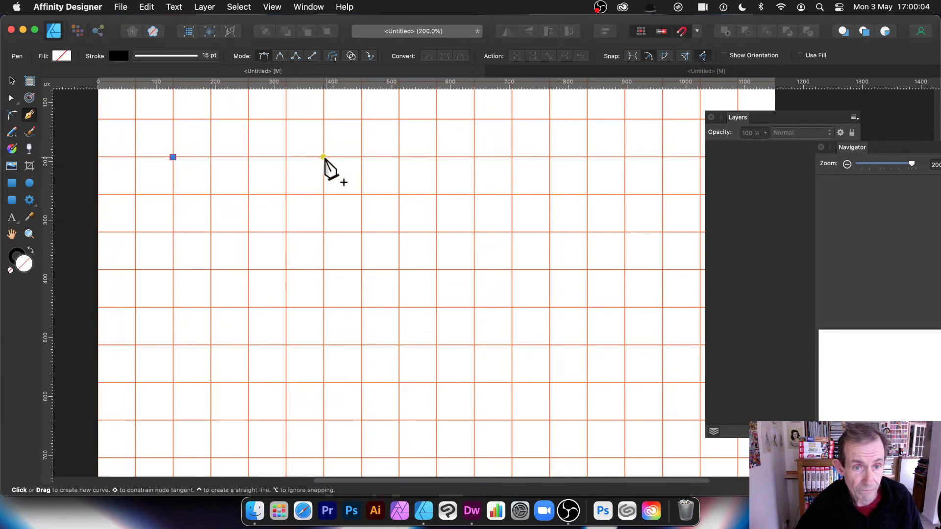
{"action": "left_click", "coordinate": [361, 157]}
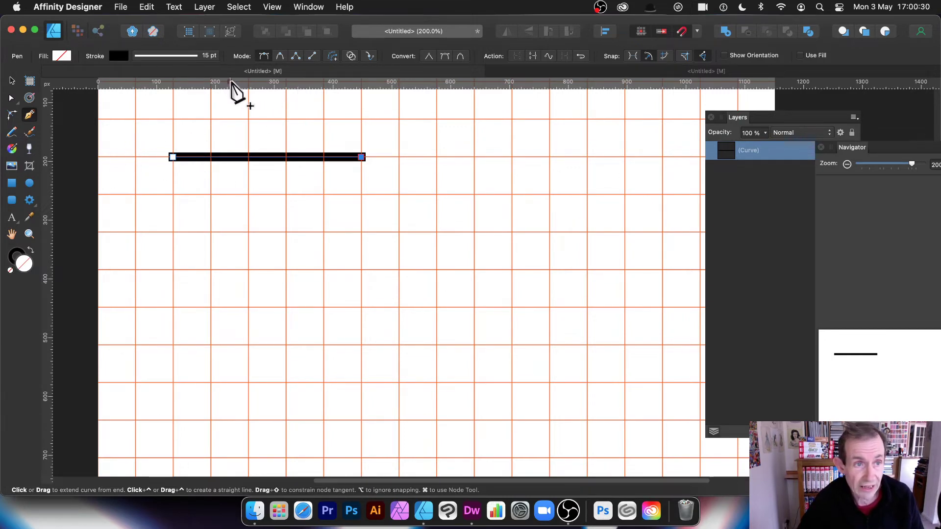
Expand the line's stroke into a filled shape and return to the Move tool.
{"action": "left_click", "coordinate": [199, 5]}
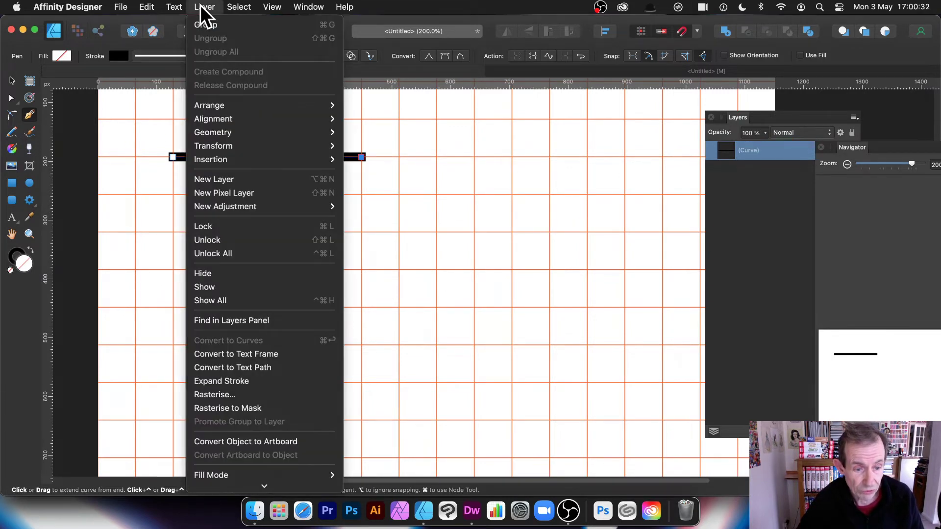
{"action": "left_click", "coordinate": [224, 381]}
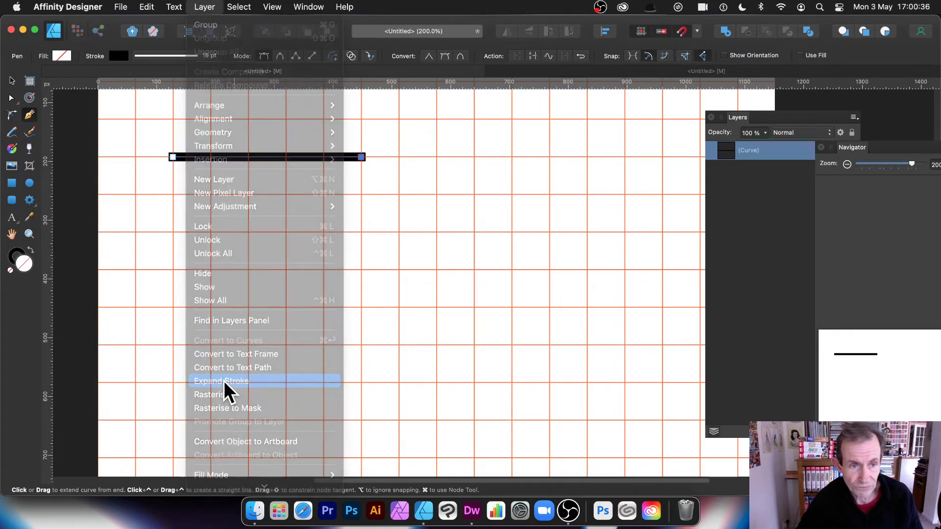
{"action": "left_click", "coordinate": [12, 80]}
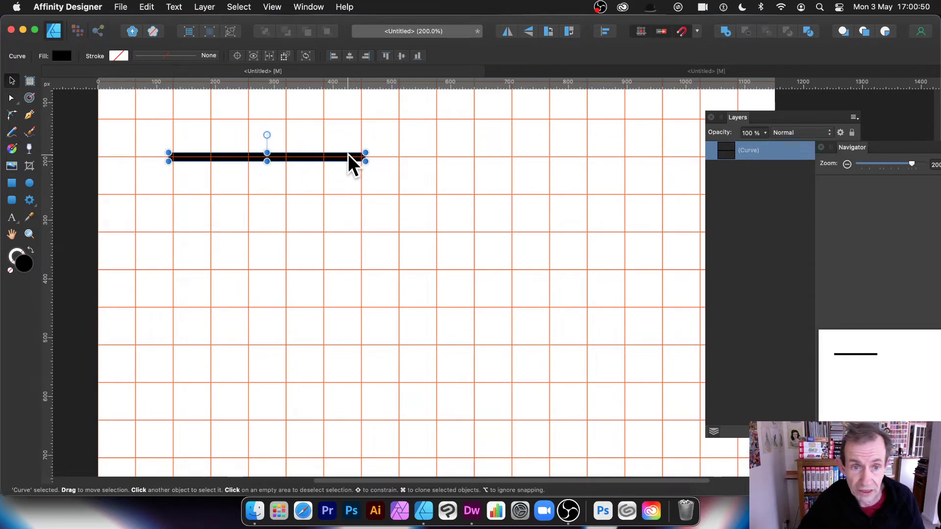
Cmd-drag a copy of the line one grid square below the original.
{"action": "left_click_drag", "start_coordinate": [298, 157], "coordinate": [298, 196], "text": "super"}
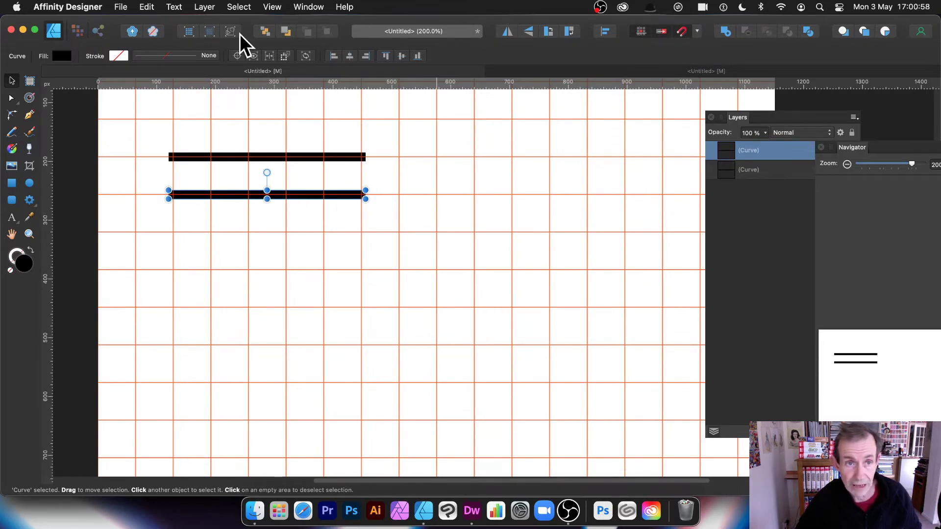
{"action": "left_click", "coordinate": [271, 7]}
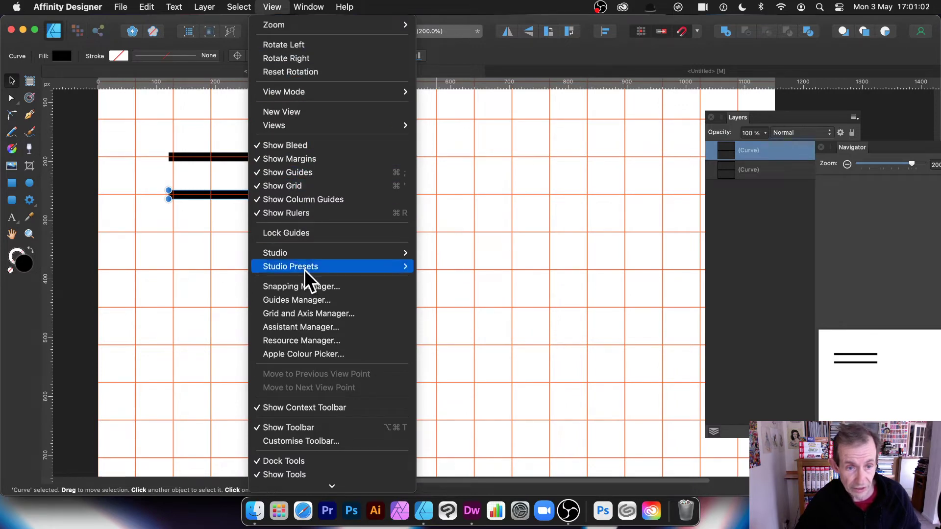
{"action": "left_click", "coordinate": [331, 287]}
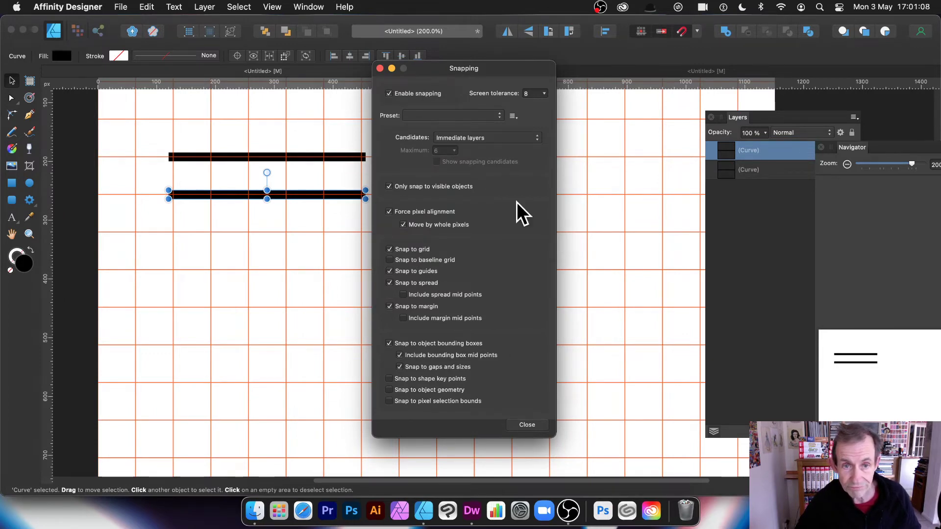
{"action": "left_click", "coordinate": [379, 69]}
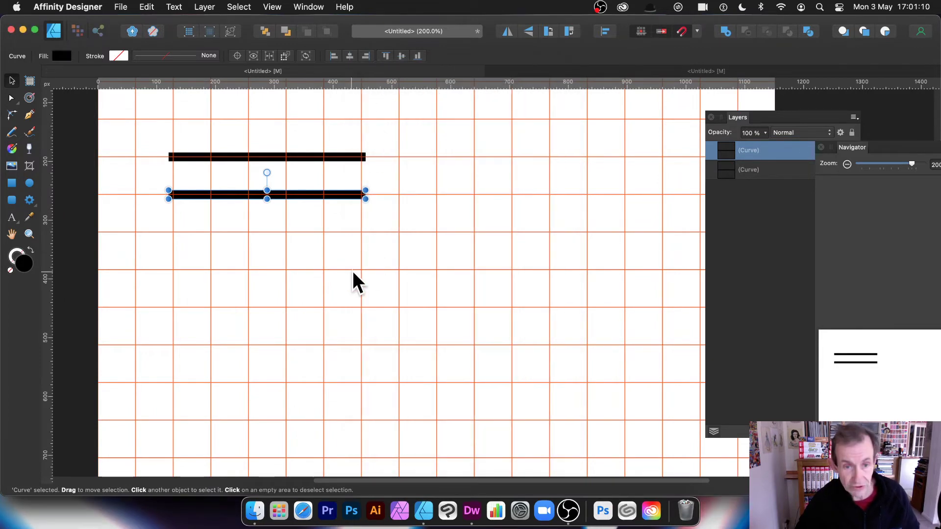
Clone lines downward one square at a time to six evenly spaced lines and select them all.
{"action": "left_click_drag", "start_coordinate": [343, 193], "coordinate": [340, 227], "text": "super"}
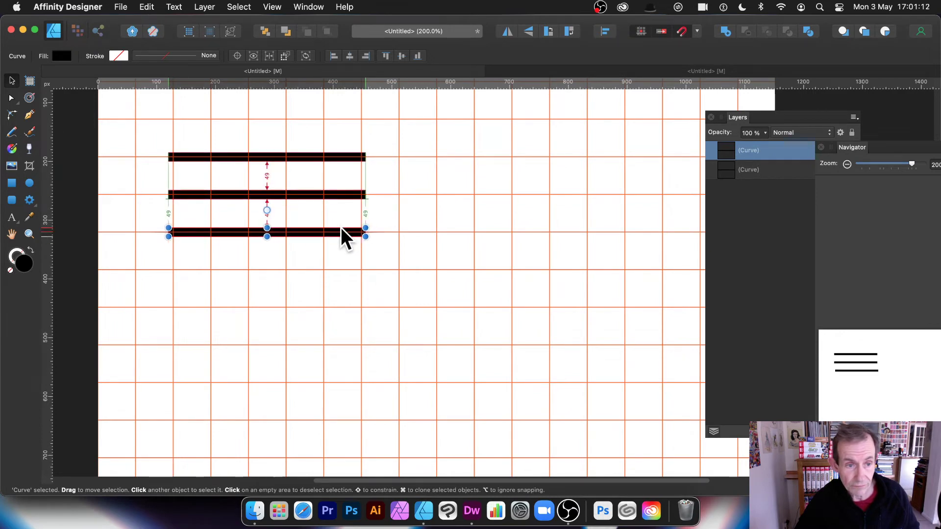
{"action": "mouse_move", "coordinate": [346, 230]}
{"action": "left_mouse_down", "text": "super"}
{"action": "mouse_move", "coordinate": [346, 308]}
{"action": "mouse_move", "coordinate": [358, 305]}
{"action": "left_mouse_up", "text": "super"}
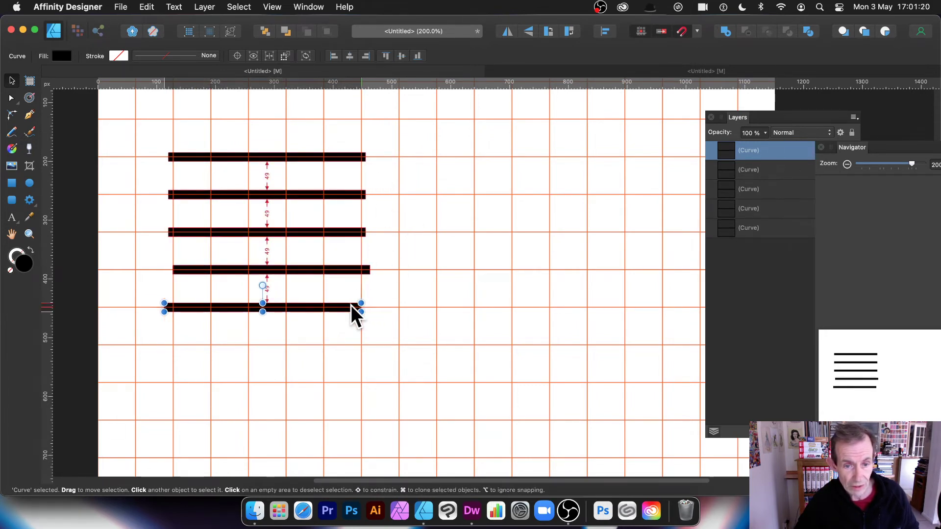
{"action": "left_click", "coordinate": [364, 269]}
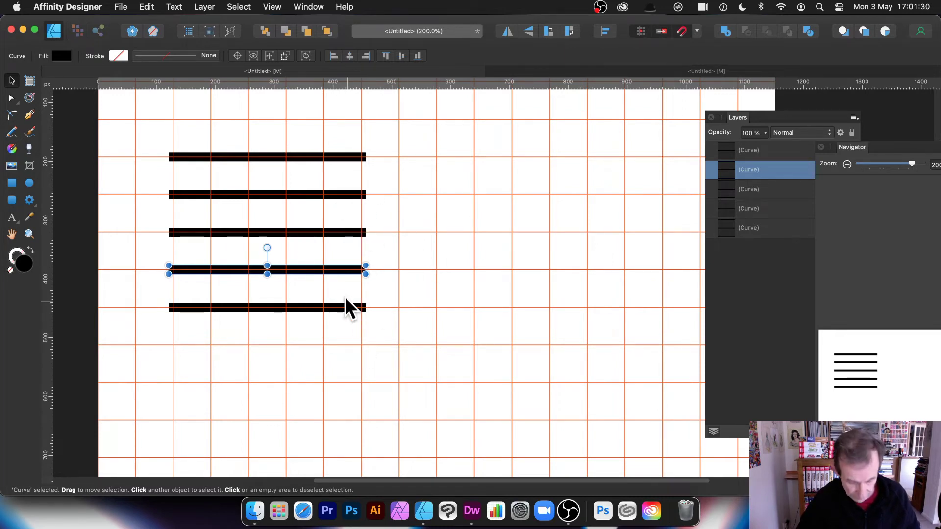
{"action": "left_click", "coordinate": [342, 317]}
{"action": "left_click_drag", "start_coordinate": [346, 309], "coordinate": [346, 346]}
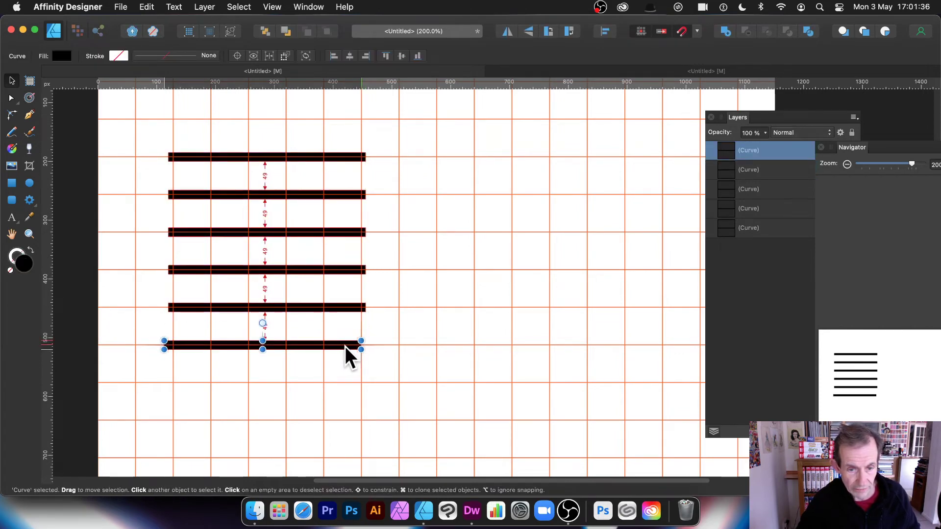
{"action": "left_click_drag", "start_coordinate": [346, 346], "coordinate": [347, 346]}
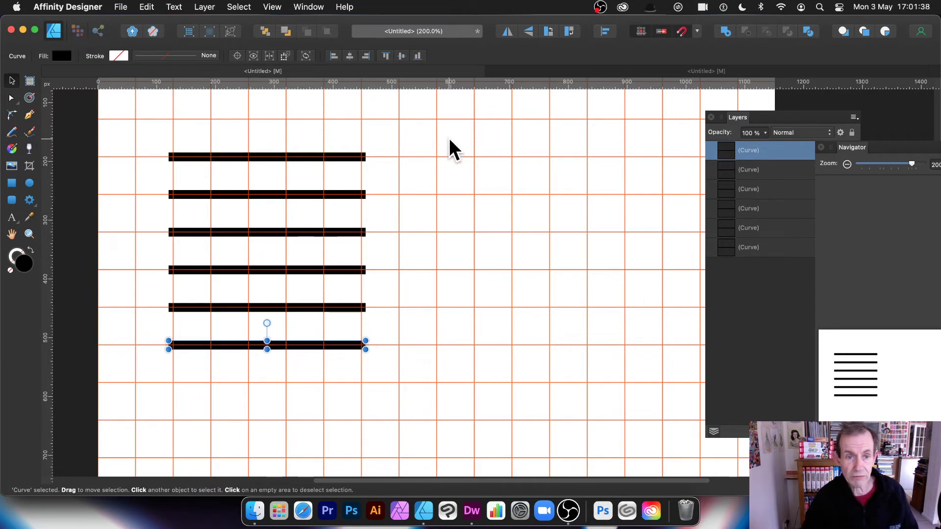
{"action": "left_click_drag", "start_coordinate": [137, 122], "coordinate": [461, 405]}
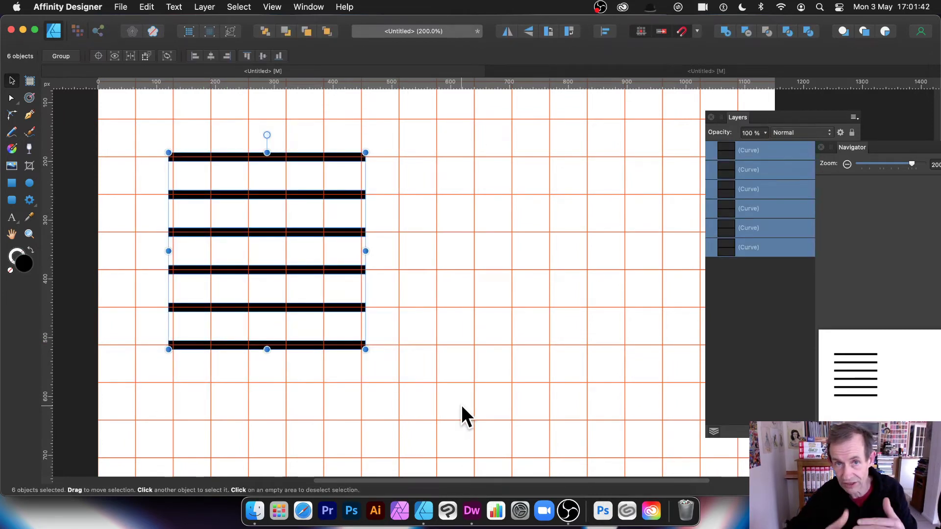
Move the Layers panel nearer the drawing and group the six selected lines.
{"action": "right_click", "coordinate": [748, 152]}
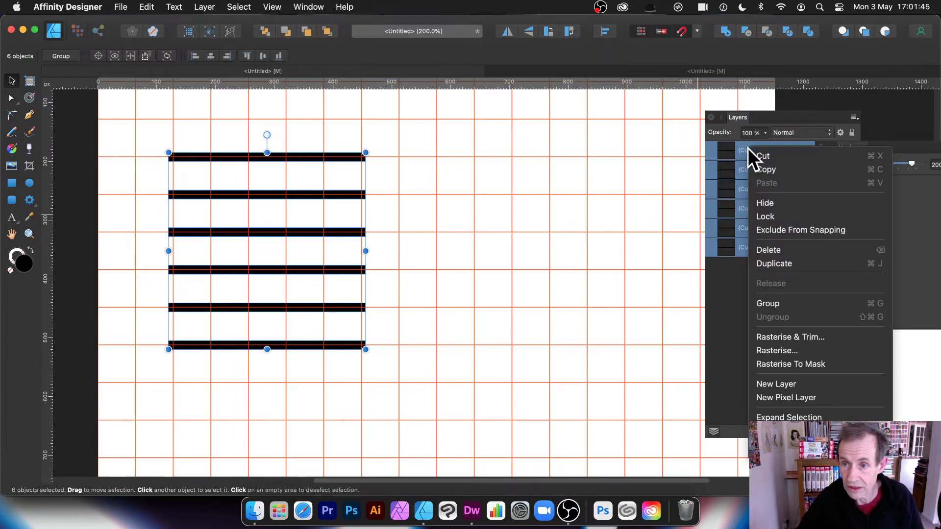
{"action": "left_click", "coordinate": [746, 120]}
{"action": "left_click_drag", "start_coordinate": [727, 121], "coordinate": [497, 118]}
{"action": "left_click", "coordinate": [268, 7]}
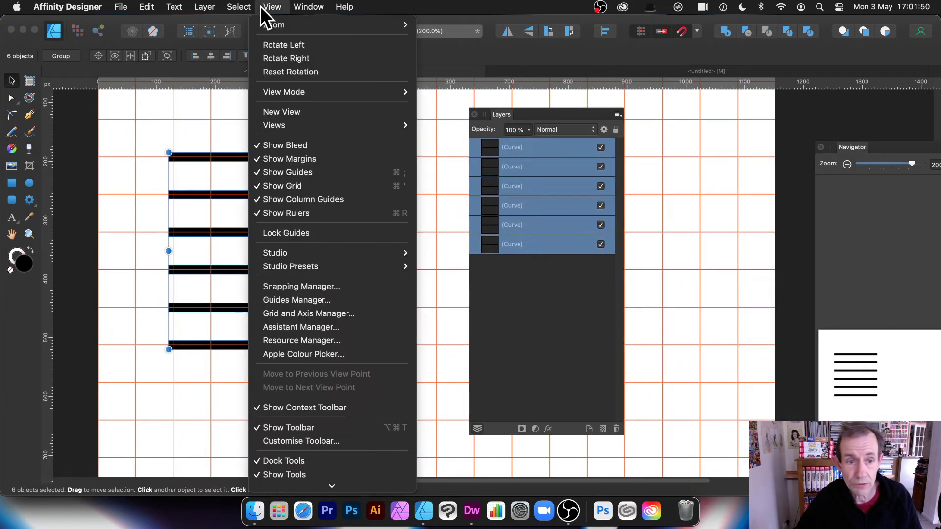
{"action": "mouse_move", "coordinate": [275, 253]}
{"action": "left_click", "coordinate": [470, 284]}
{"action": "right_click", "coordinate": [537, 146]}
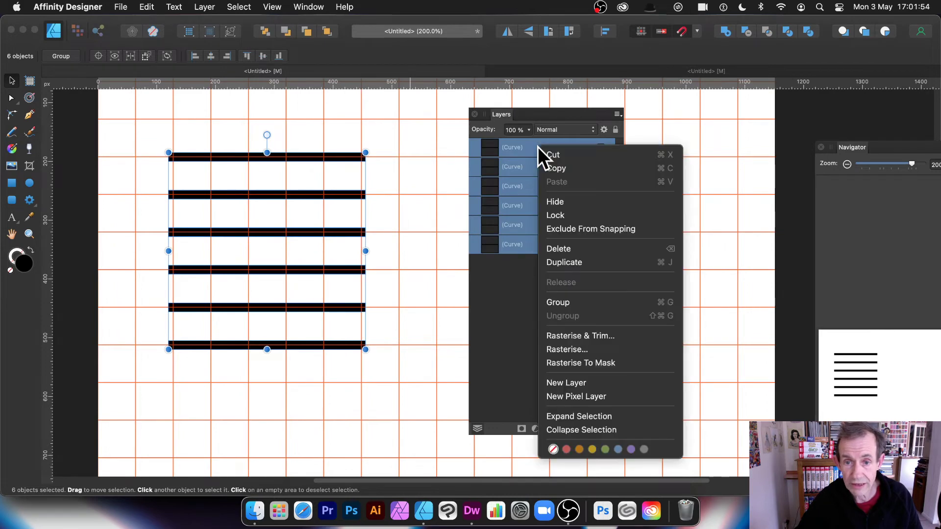
{"action": "left_click", "coordinate": [574, 301]}
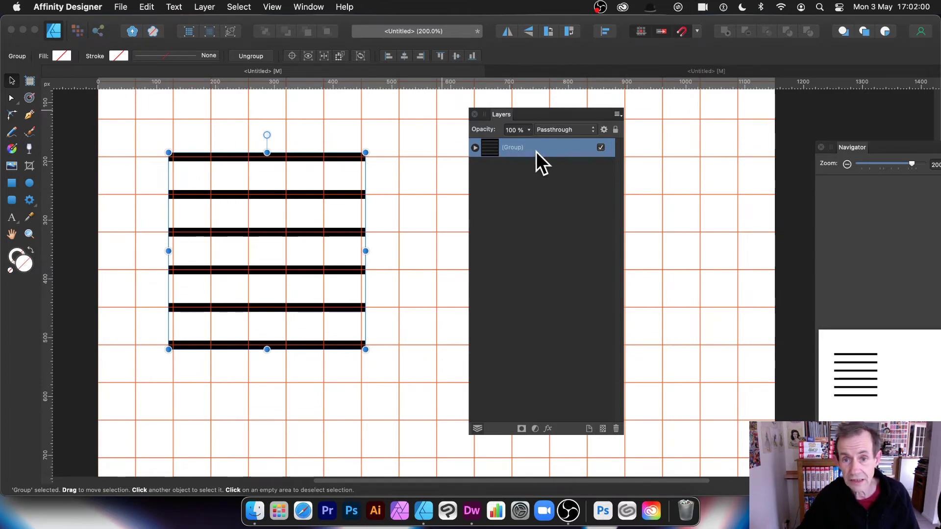
Duplicate the group, rotate the copy left a quarter turn into a square grid, and select both groups.
{"action": "right_click", "coordinate": [519, 146]}
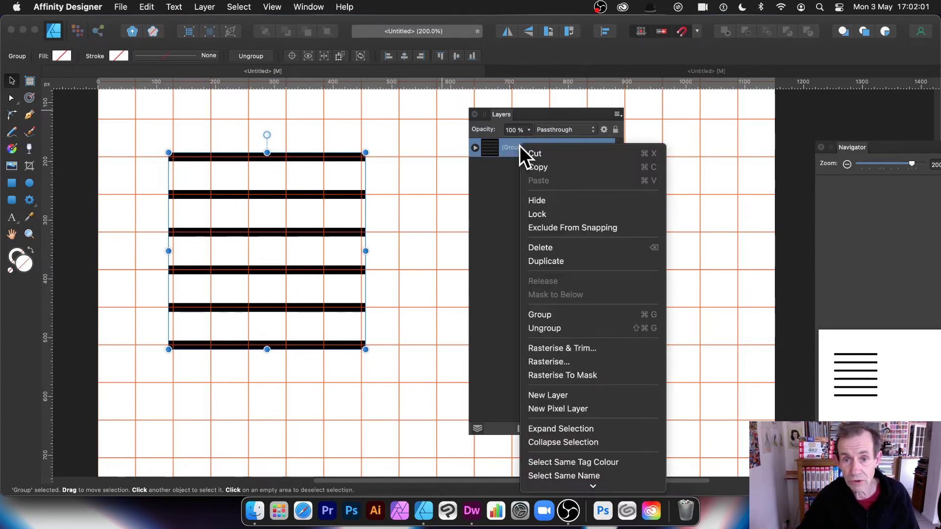
{"action": "left_click", "coordinate": [552, 263]}
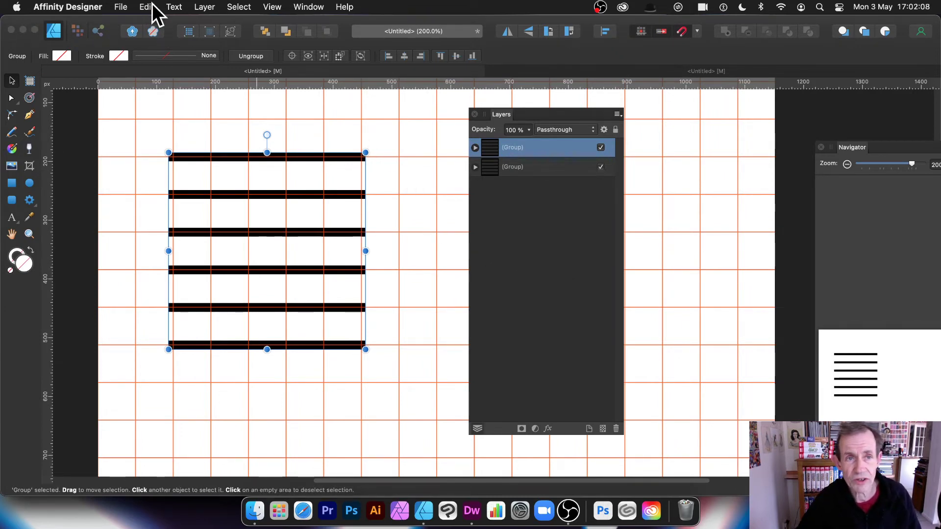
{"action": "left_click", "coordinate": [200, 6]}
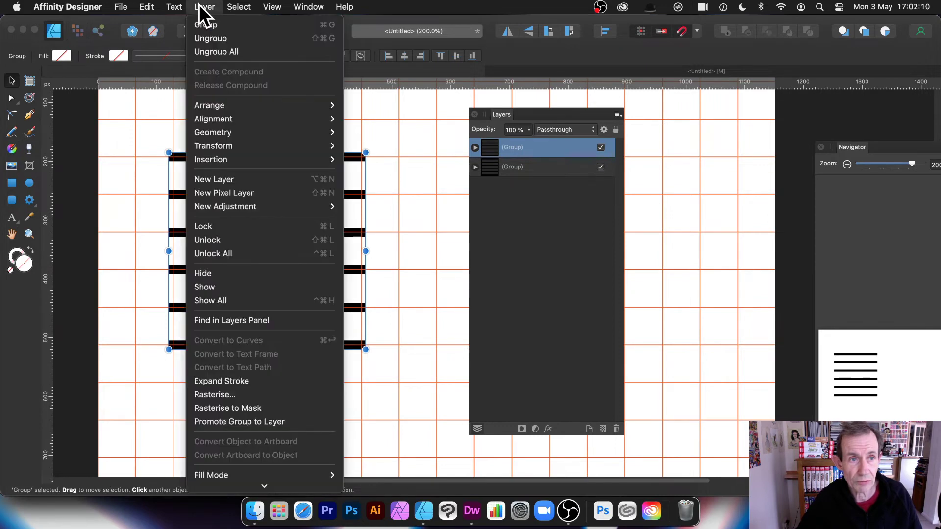
{"action": "mouse_move", "coordinate": [213, 146]}
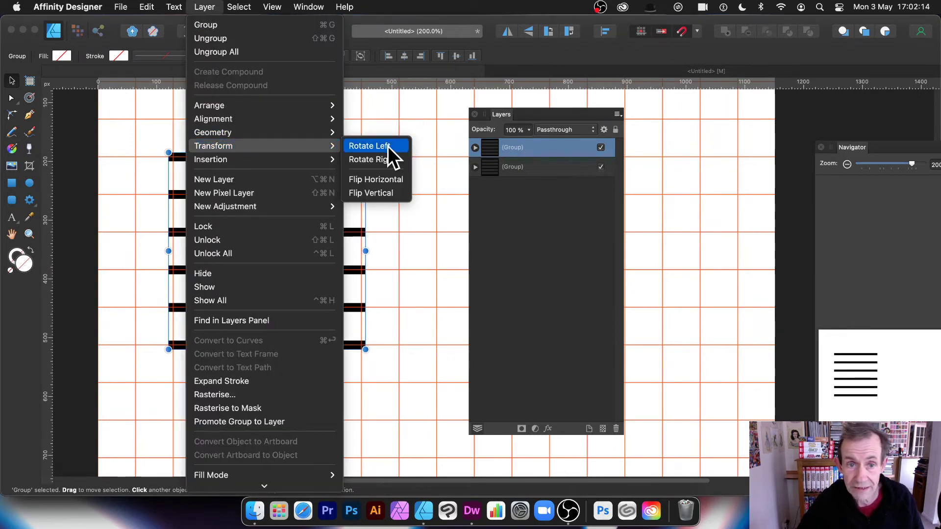
{"action": "left_click", "coordinate": [388, 146]}
{"action": "left_click", "coordinate": [368, 133]}
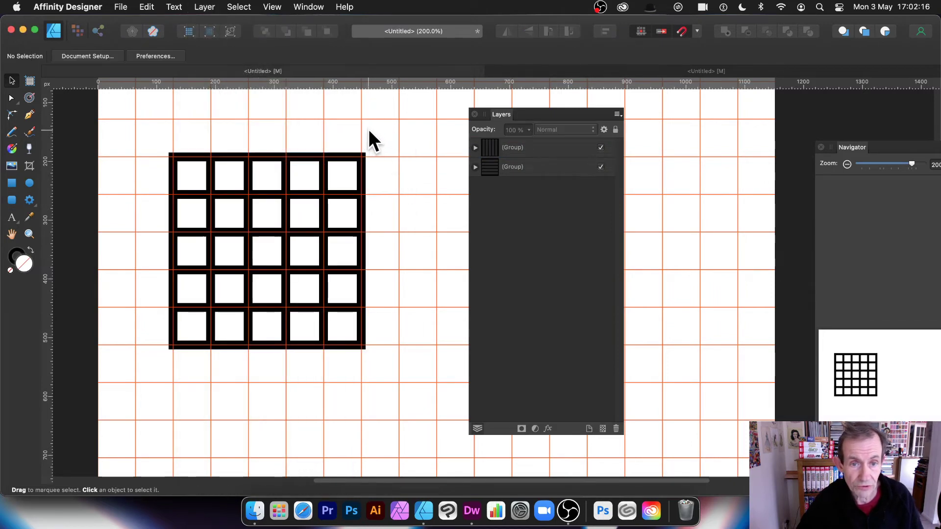
{"action": "left_click_drag", "start_coordinate": [147, 134], "coordinate": [384, 347]}
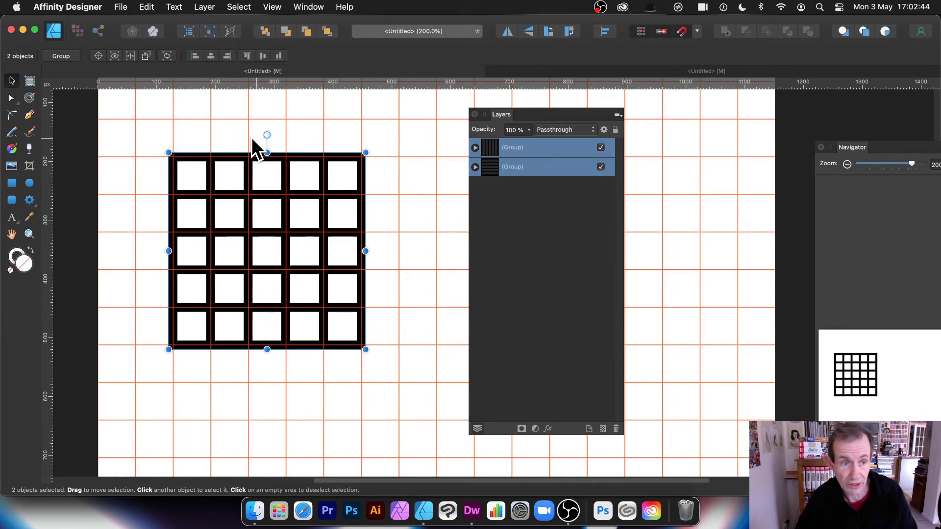
{"action": "left_click", "coordinate": [212, 3]}
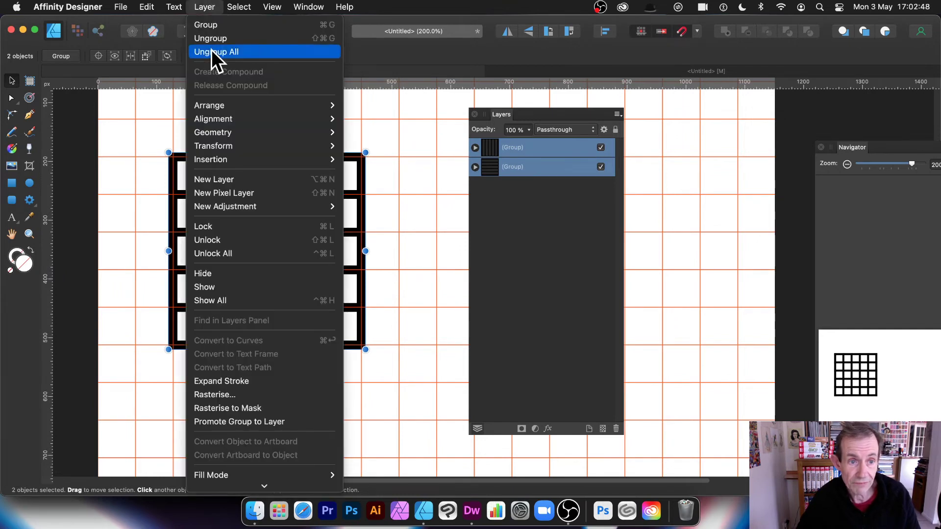
{"action": "mouse_move", "coordinate": [212, 132]}
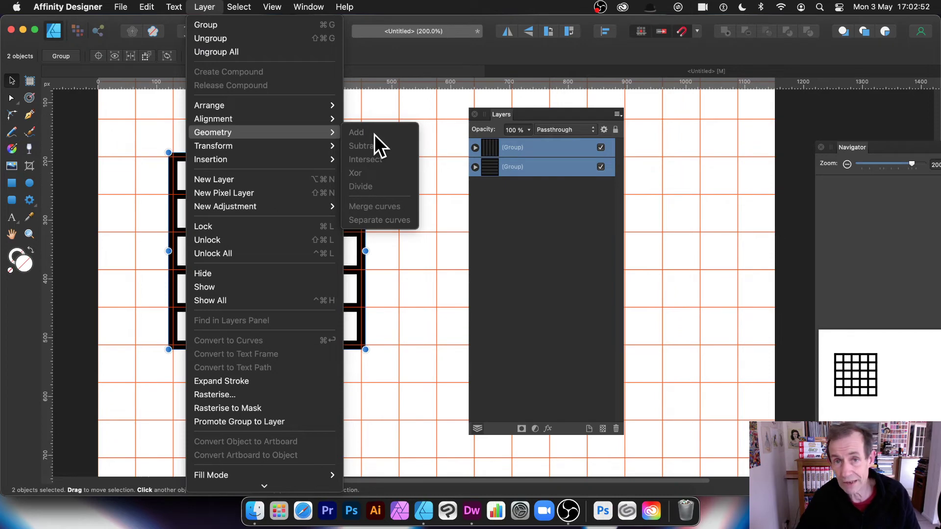
Select the first group's six lines in the Layers panel and merge them with Geometry Add.
{"action": "left_click", "coordinate": [570, 290]}
{"action": "left_click", "coordinate": [511, 205]}
{"action": "left_click", "coordinate": [475, 148]}
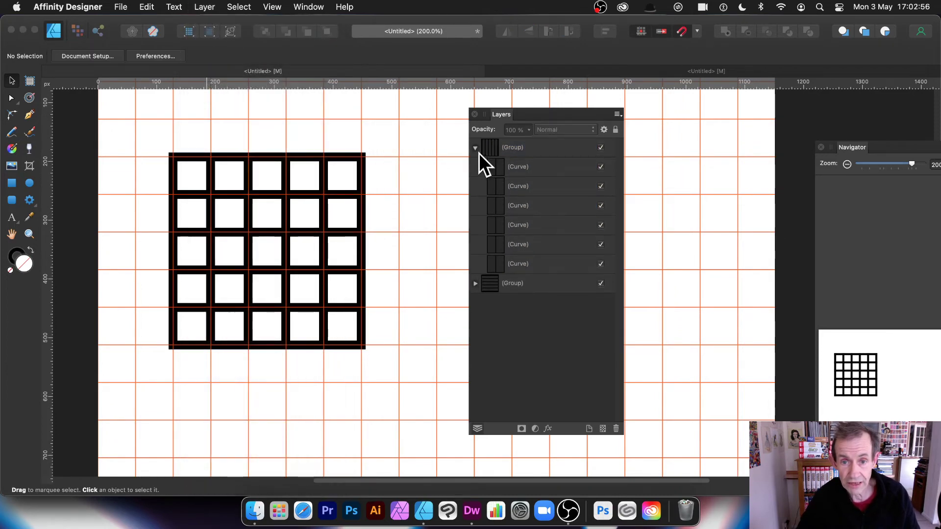
{"action": "left_click", "coordinate": [531, 169]}
{"action": "left_click", "coordinate": [534, 262], "text": "shift"}
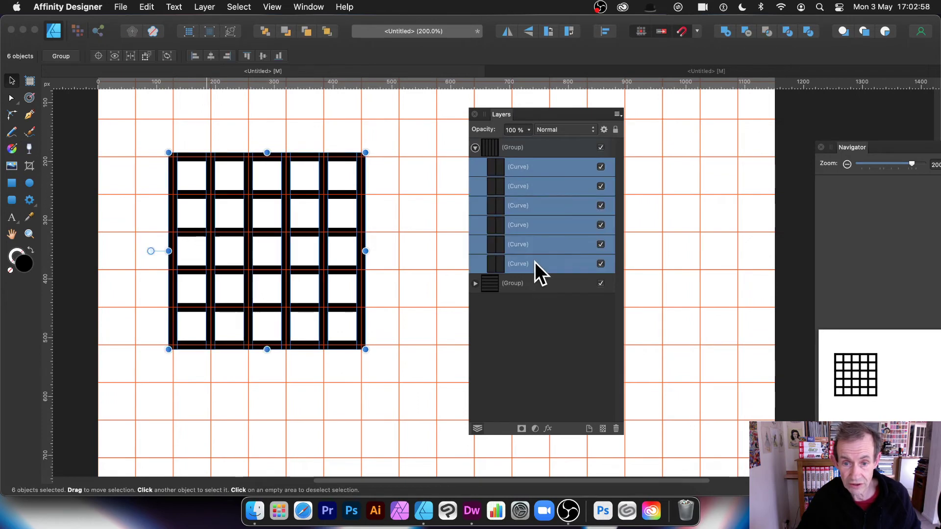
{"action": "left_click", "coordinate": [205, 6]}
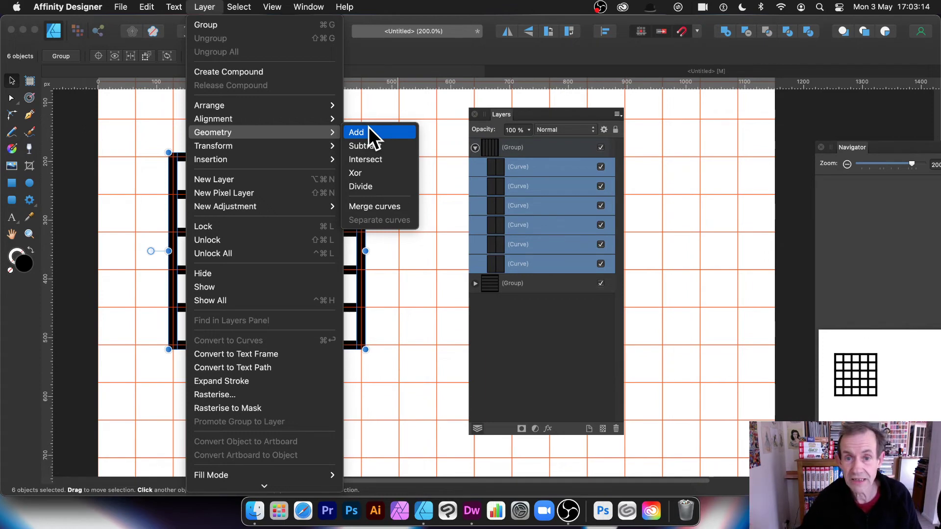
{"action": "left_click", "coordinate": [367, 130]}
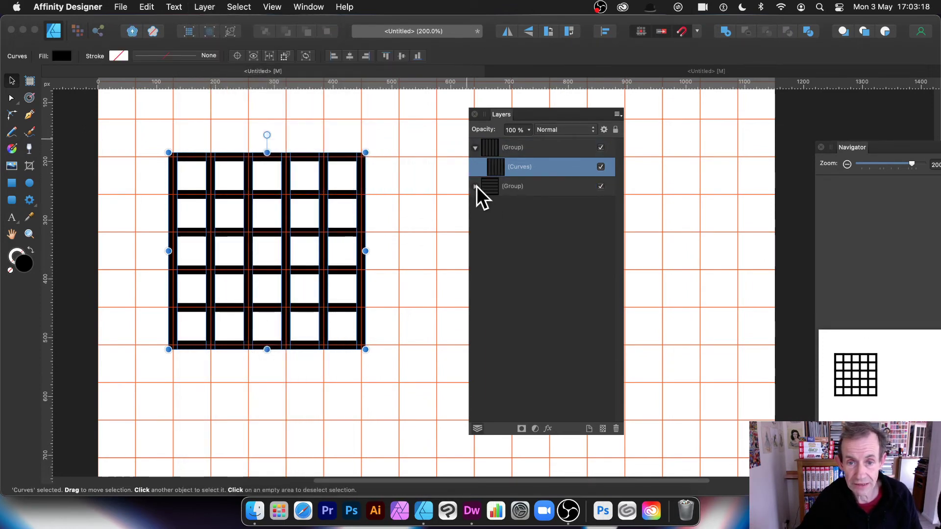
Select the second group's six lines and merge them with Geometry Add.
{"action": "left_click", "coordinate": [474, 186]}
{"action": "left_click", "coordinate": [532, 204]}
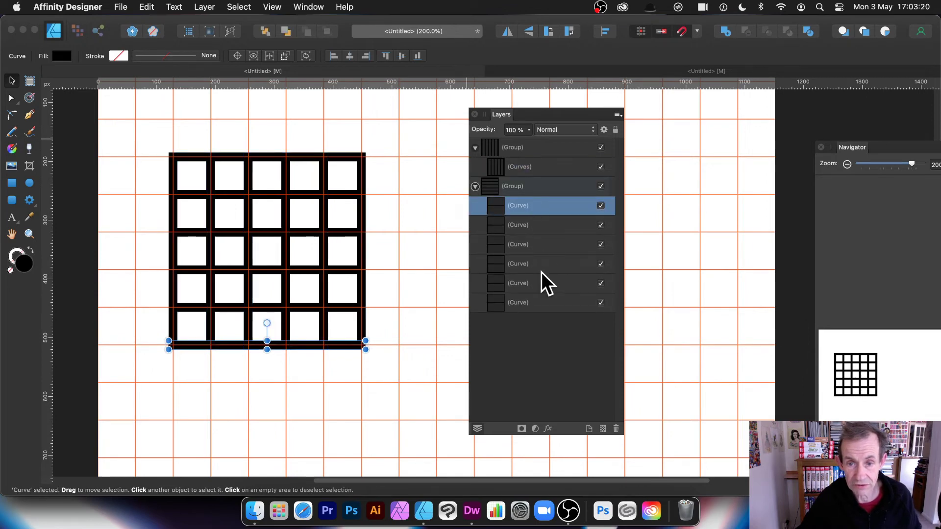
{"action": "left_click", "coordinate": [520, 302], "text": "shift"}
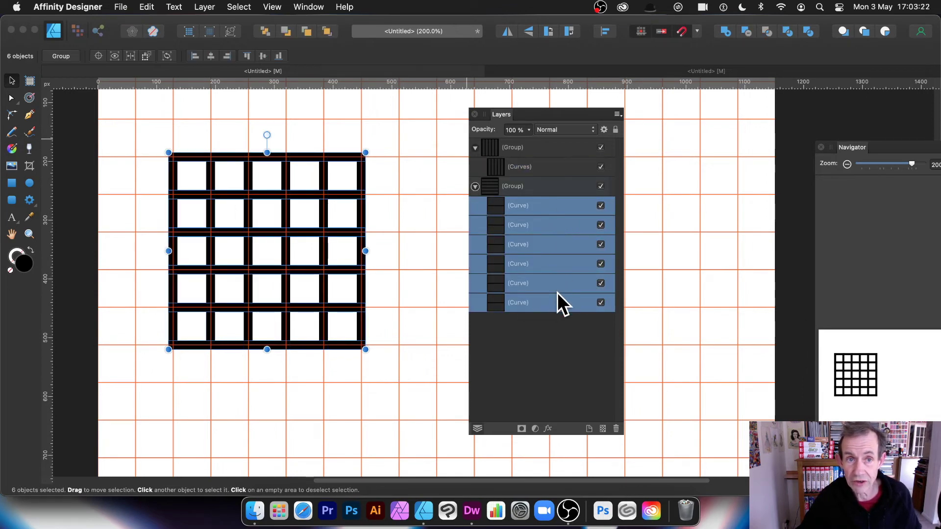
{"action": "left_click", "coordinate": [203, 6]}
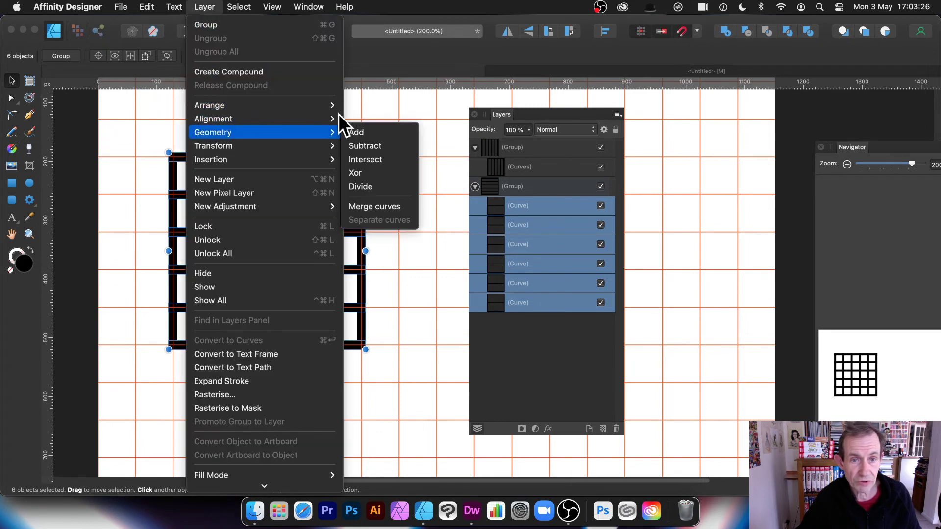
{"action": "left_click", "coordinate": [355, 127]}
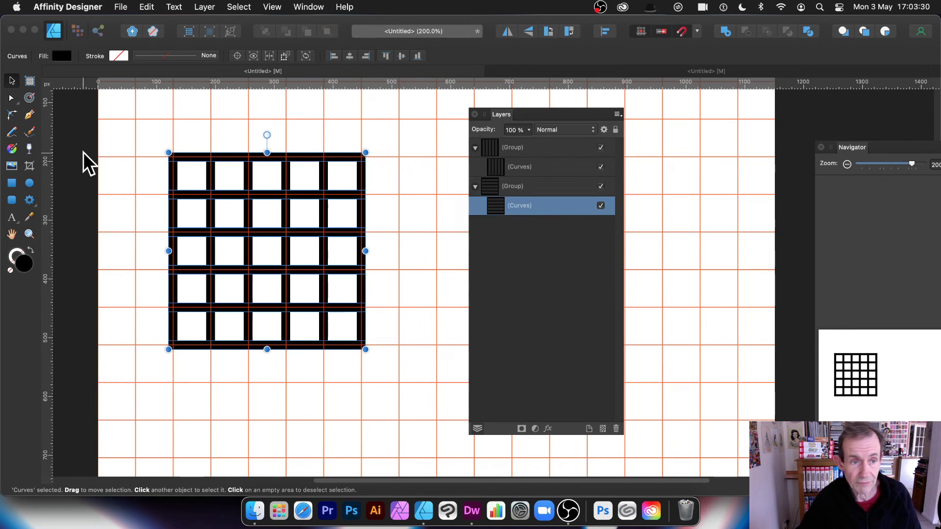
Select both merged Curves layers, try Merge Curves, and undo it.
{"action": "left_click", "coordinate": [527, 169]}
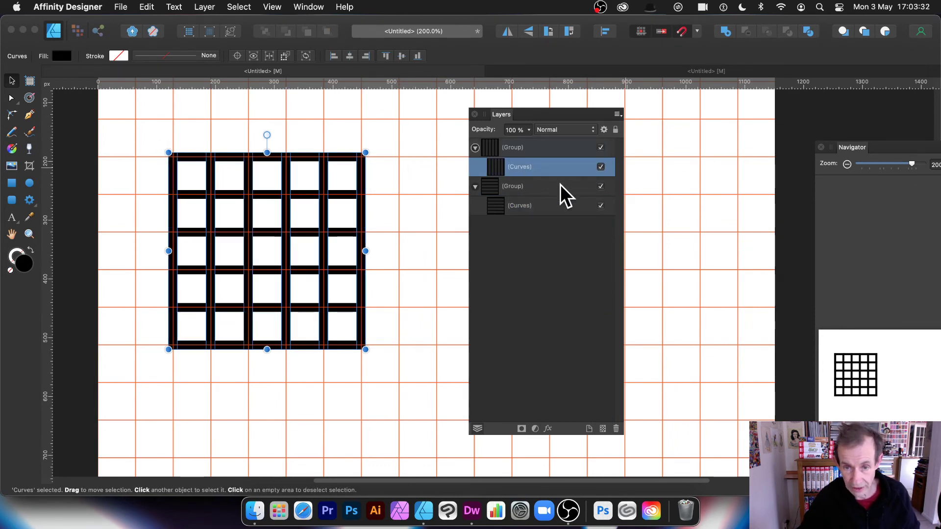
{"action": "left_click", "coordinate": [537, 204], "text": "super"}
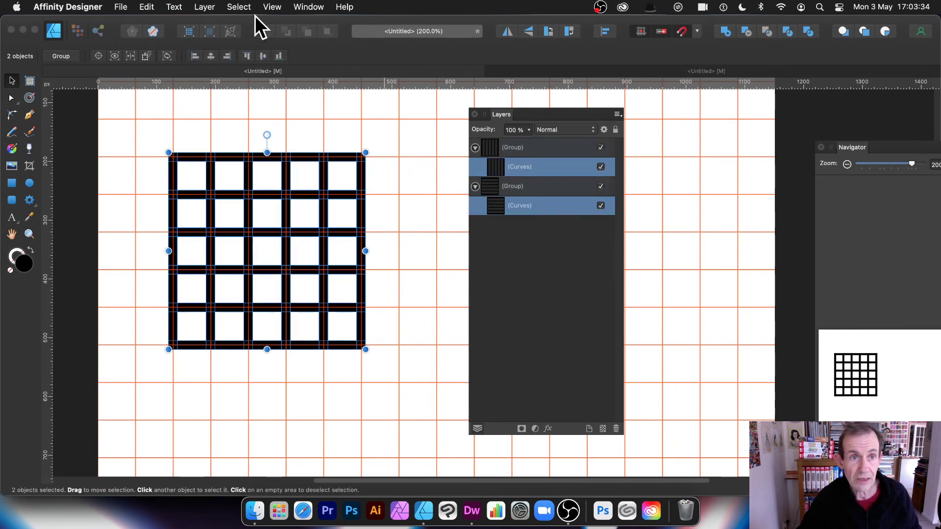
{"action": "left_click", "coordinate": [203, 5]}
{"action": "mouse_move", "coordinate": [211, 133]}
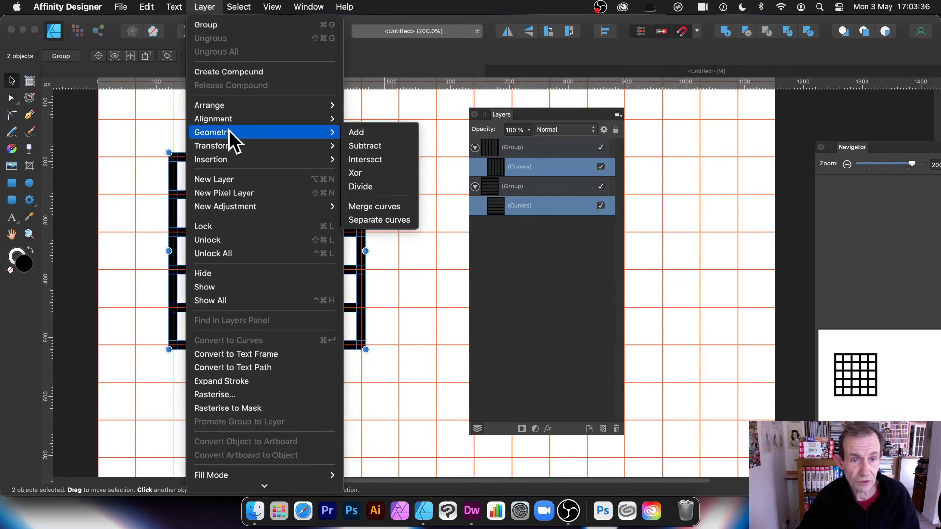
{"action": "left_click", "coordinate": [386, 206]}
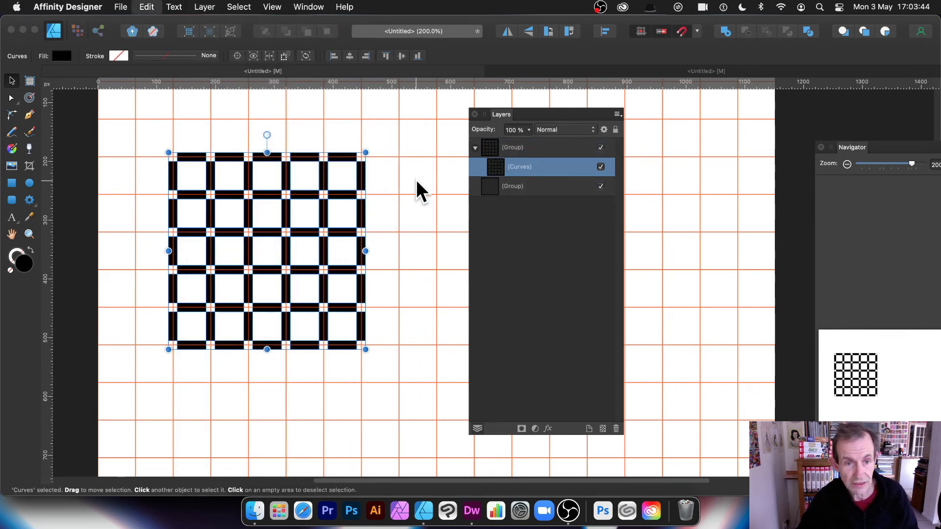
{"action": "key", "text": "super+z"}
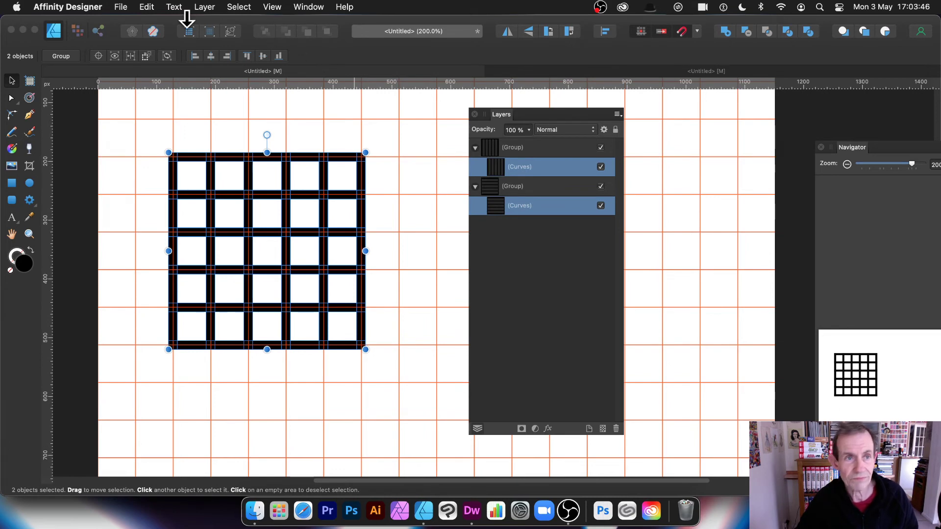
Combine both line sets into one grid shape with Geometry Add.
{"action": "left_click", "coordinate": [200, 6]}
{"action": "mouse_move", "coordinate": [213, 132]}
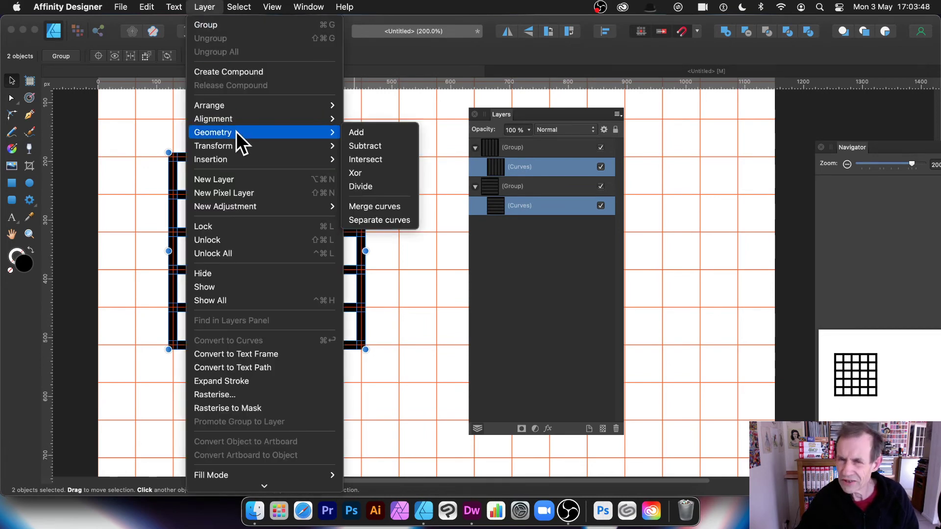
{"action": "left_click", "coordinate": [355, 132]}
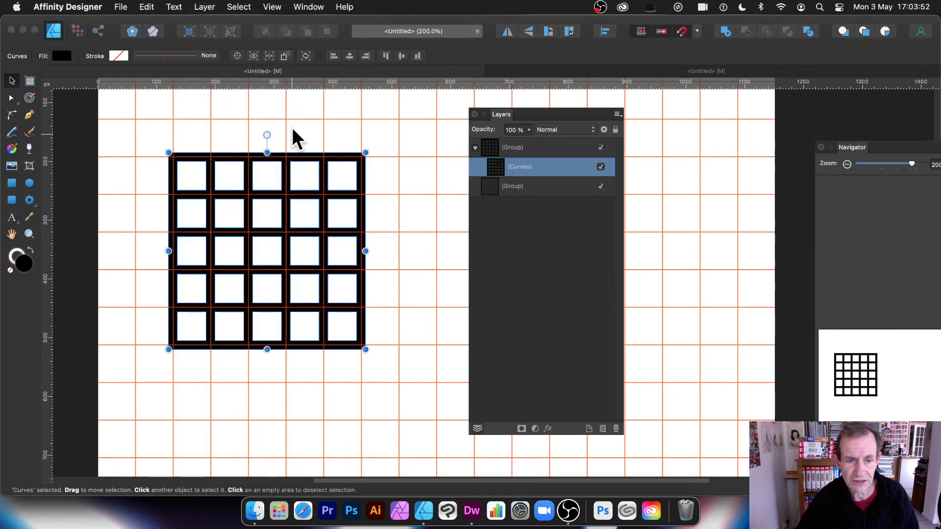
{"action": "left_click", "coordinate": [206, 7]}
{"action": "mouse_move", "coordinate": [214, 133]}
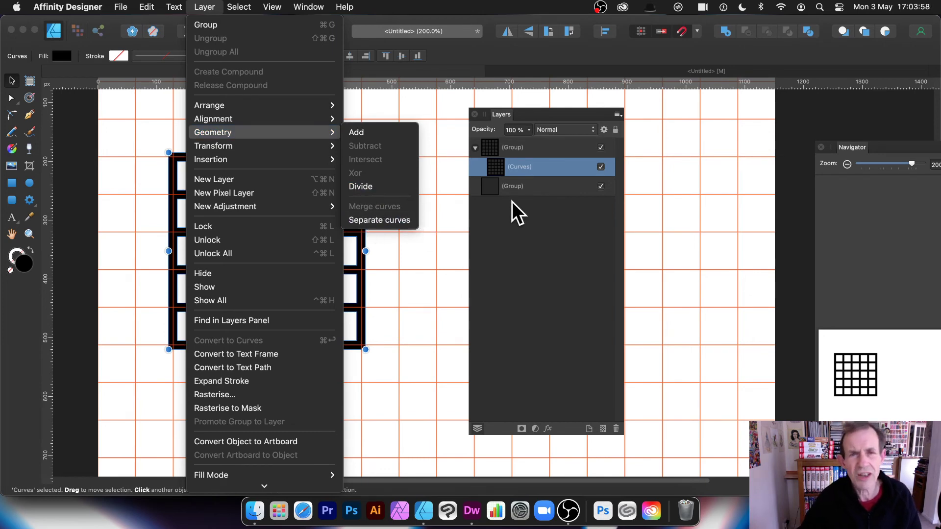
{"action": "left_click", "coordinate": [158, 126]}
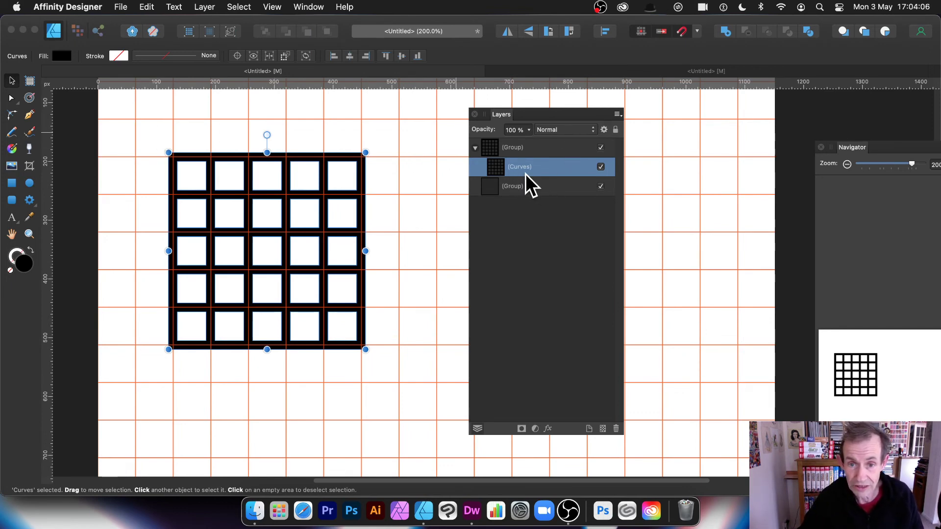
Select the whole grid group and move it slightly upward.
{"action": "left_click", "coordinate": [252, 125]}
{"action": "left_click", "coordinate": [355, 156]}
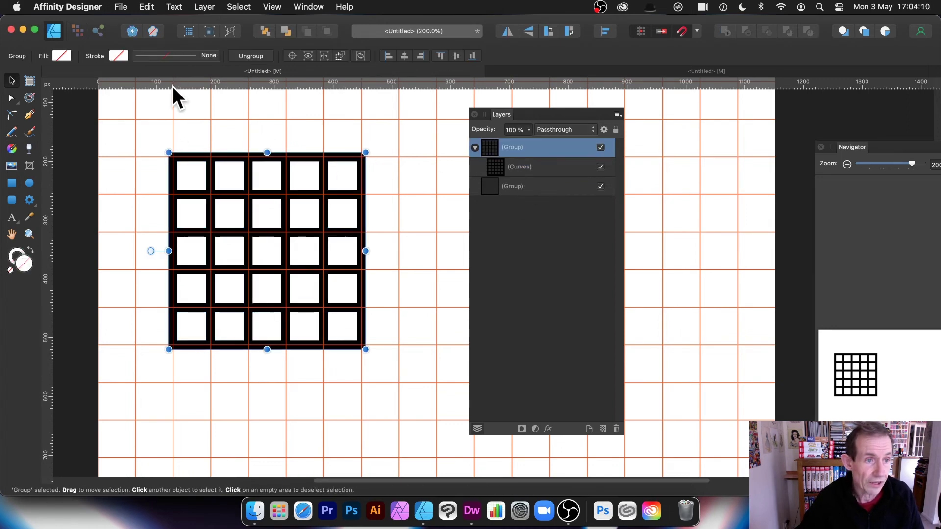
{"action": "left_click_drag", "start_coordinate": [213, 159], "coordinate": [197, 139]}
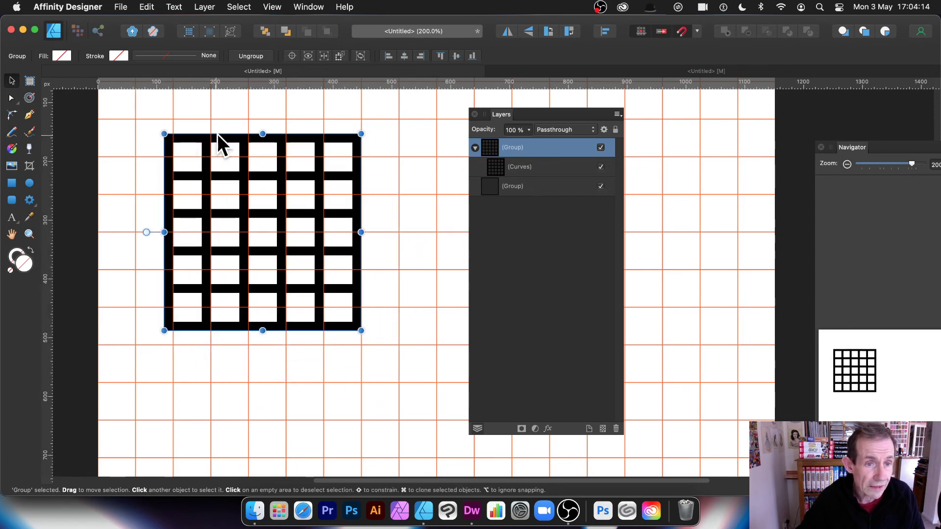
{"action": "left_click_drag", "start_coordinate": [258, 148], "coordinate": [219, 126]}
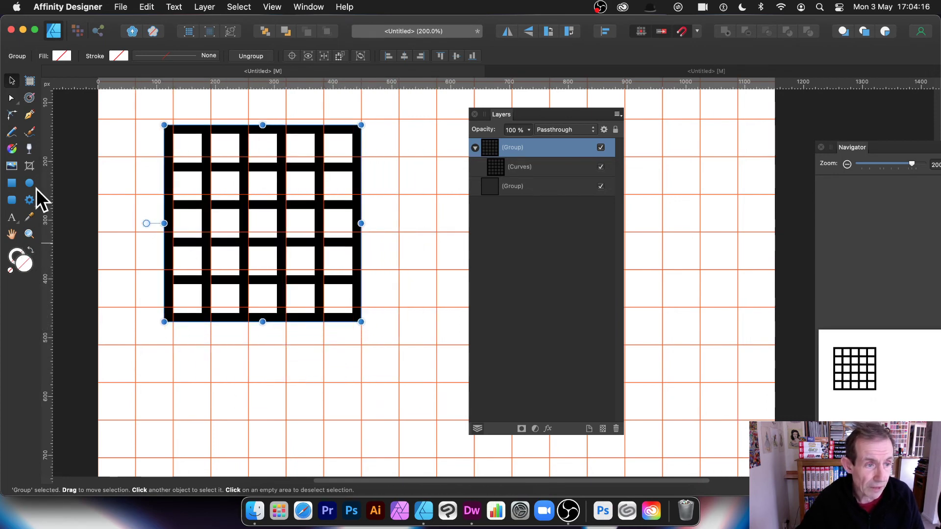
Fill the grid red from the colour wheel.
{"action": "left_click", "coordinate": [13, 184]}
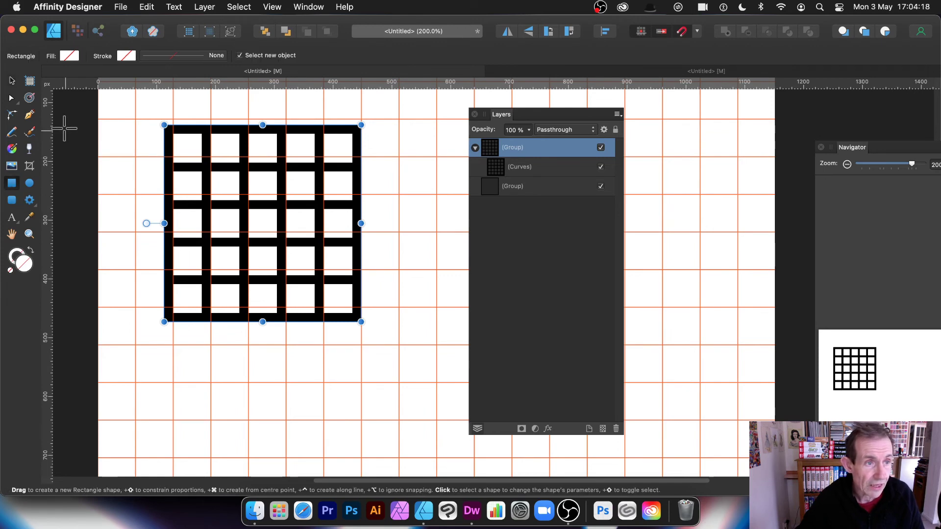
{"action": "left_click", "coordinate": [72, 55]}
{"action": "left_click_drag", "start_coordinate": [159, 143], "coordinate": [167, 141]}
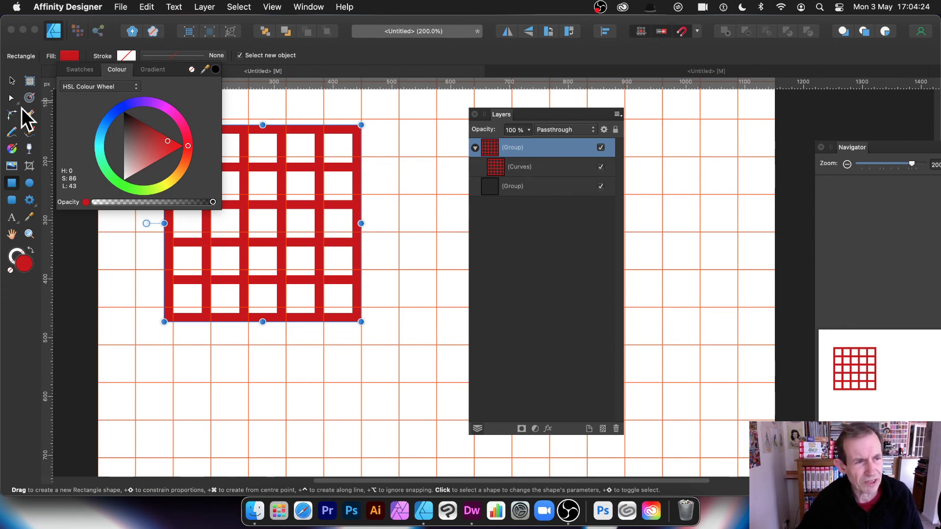
{"action": "left_click", "coordinate": [12, 79]}
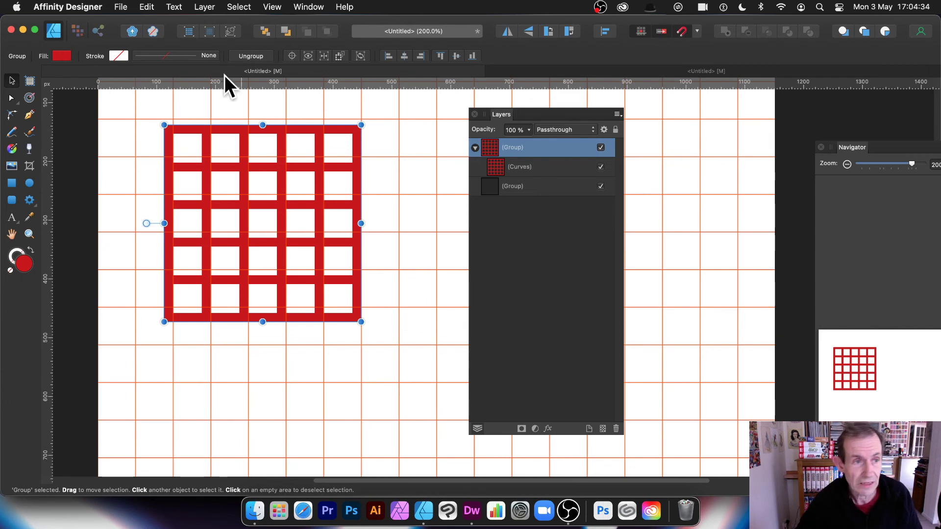
Give the grid a dark red stroke at 7.5 pt width.
{"action": "left_click", "coordinate": [118, 57]}
{"action": "left_click_drag", "start_coordinate": [176, 134], "coordinate": [206, 131]}
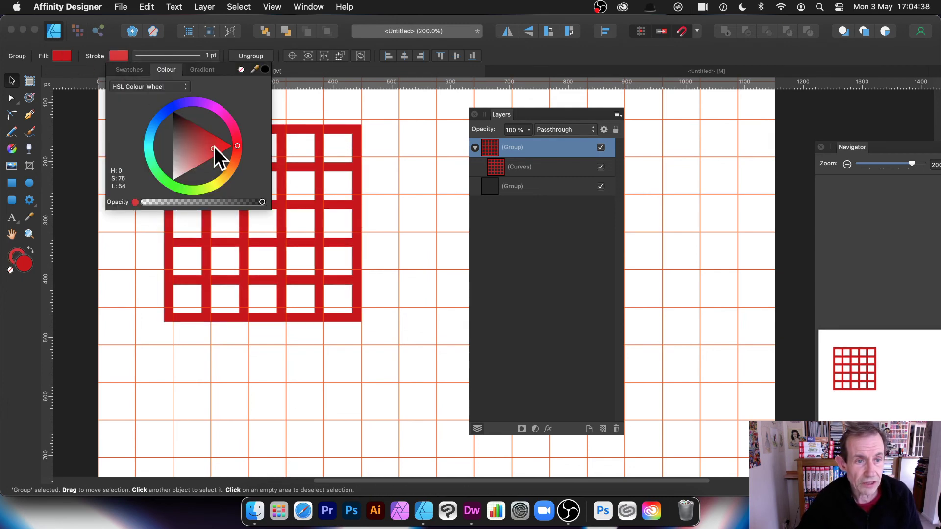
{"action": "left_click", "coordinate": [205, 56]}
{"action": "left_click_drag", "start_coordinate": [163, 93], "coordinate": [159, 94]}
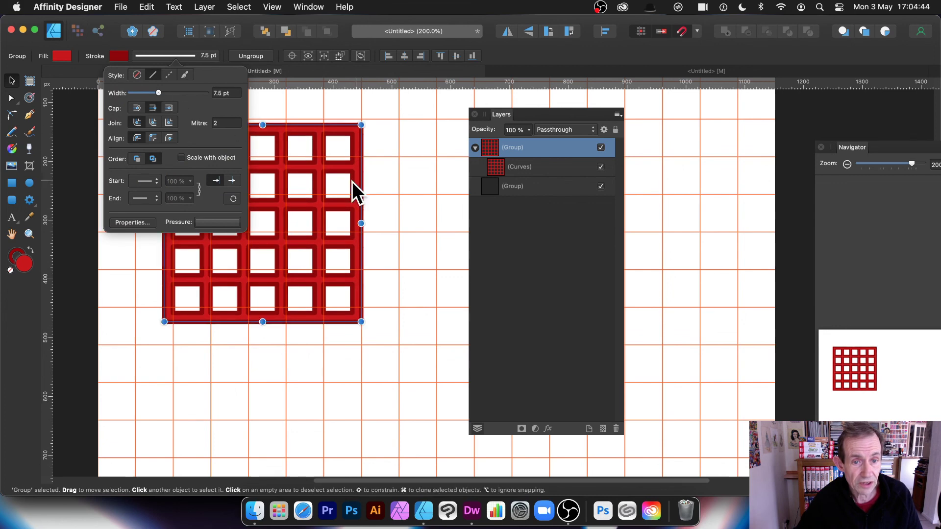
Resize the grid by its corner handles, moving the Layers panel aside.
{"action": "left_click_drag", "start_coordinate": [360, 321], "coordinate": [460, 420]}
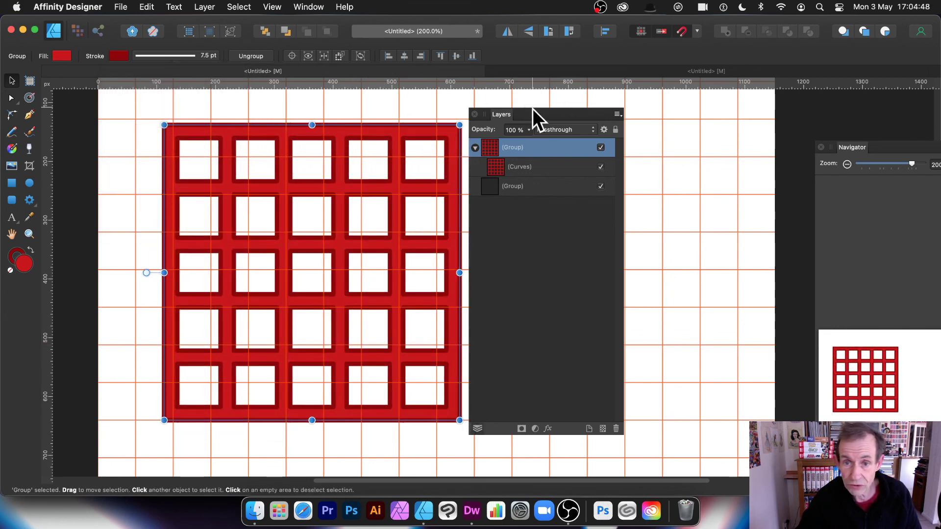
{"action": "left_click_drag", "start_coordinate": [533, 109], "coordinate": [632, 110]}
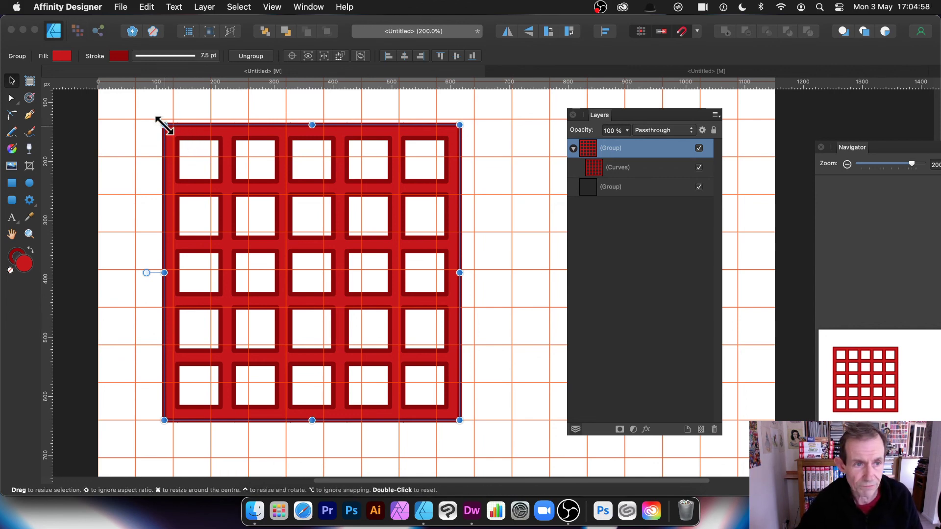
{"action": "mouse_move", "coordinate": [163, 125]}
{"action": "left_mouse_down"}
{"action": "mouse_move", "coordinate": [182, 147]}
{"action": "mouse_move", "coordinate": [179, 140]}
{"action": "left_mouse_up"}
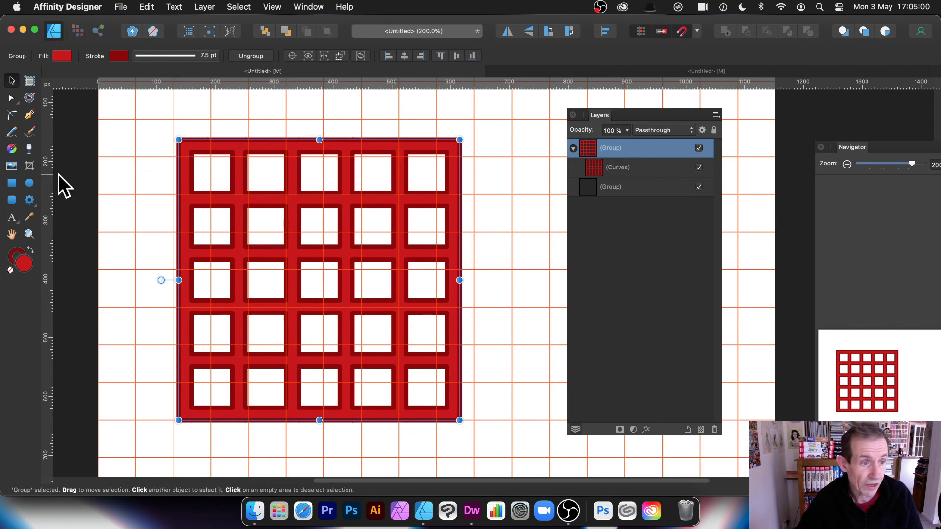